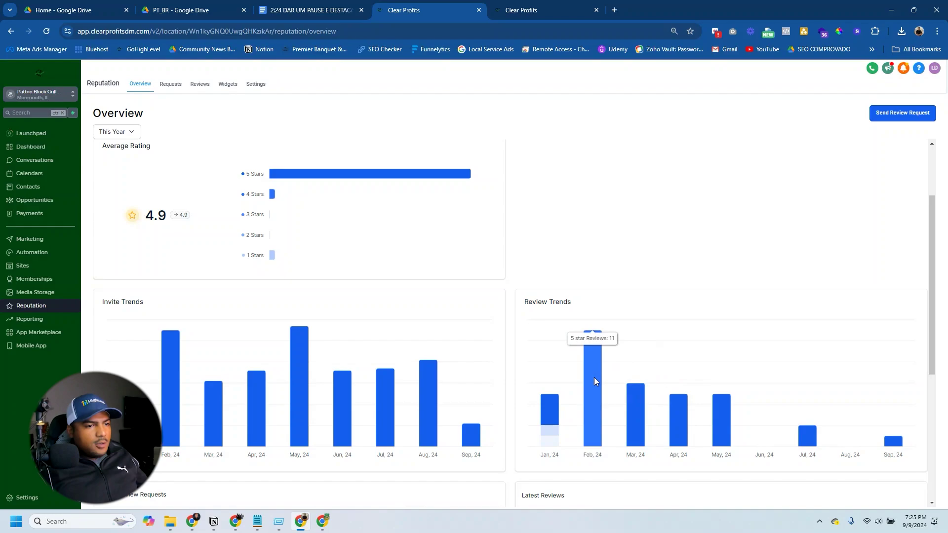
Examine the Reputation overview's rating and trend charts and latest reviews, and view the list of sent review requests.
scroll(567, 301, "down", 1)
scroll(592, 308, "down", 2)
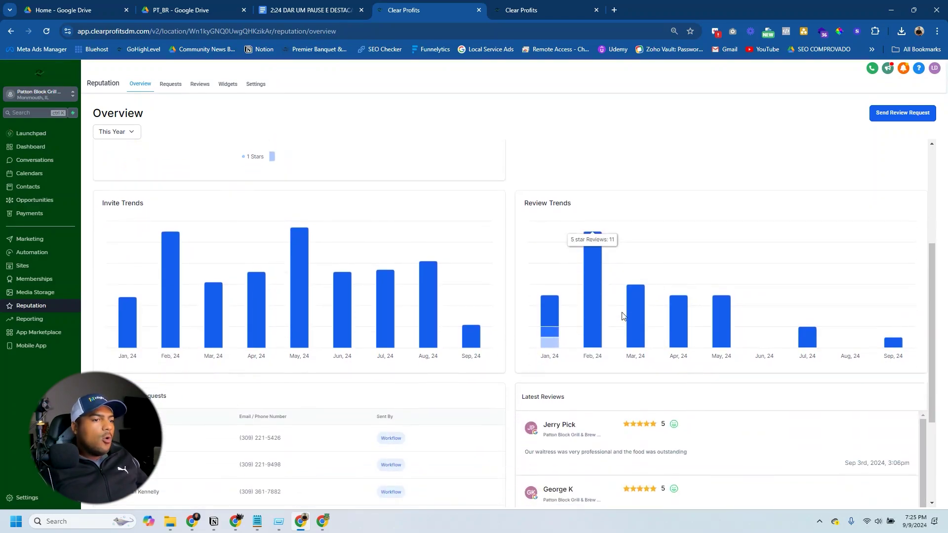
scroll(624, 321, "up", 1)
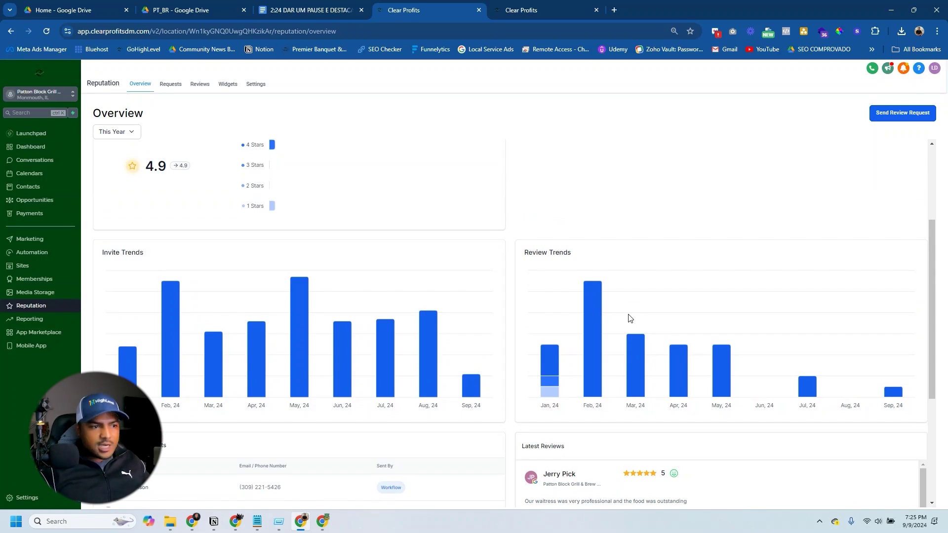
scroll(612, 319, "down", 4)
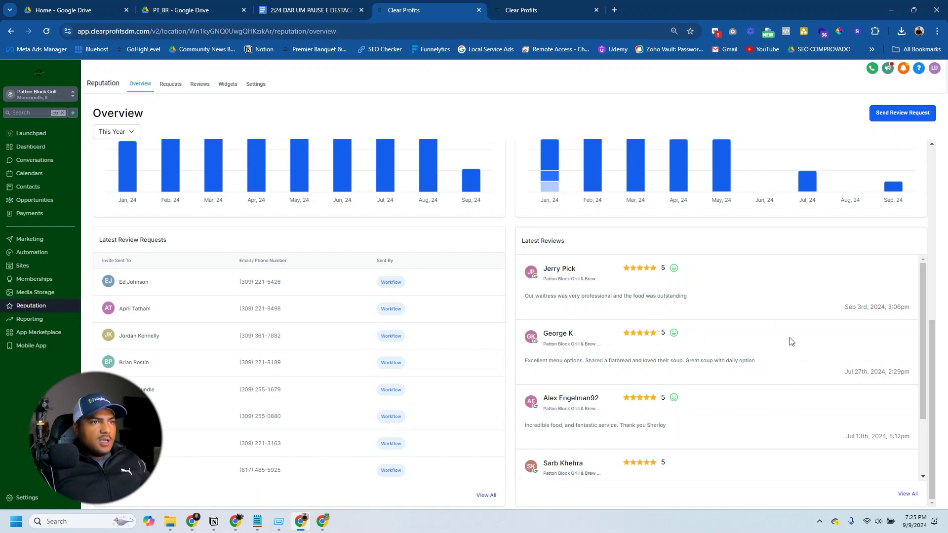
scroll(488, 288, "up", 5)
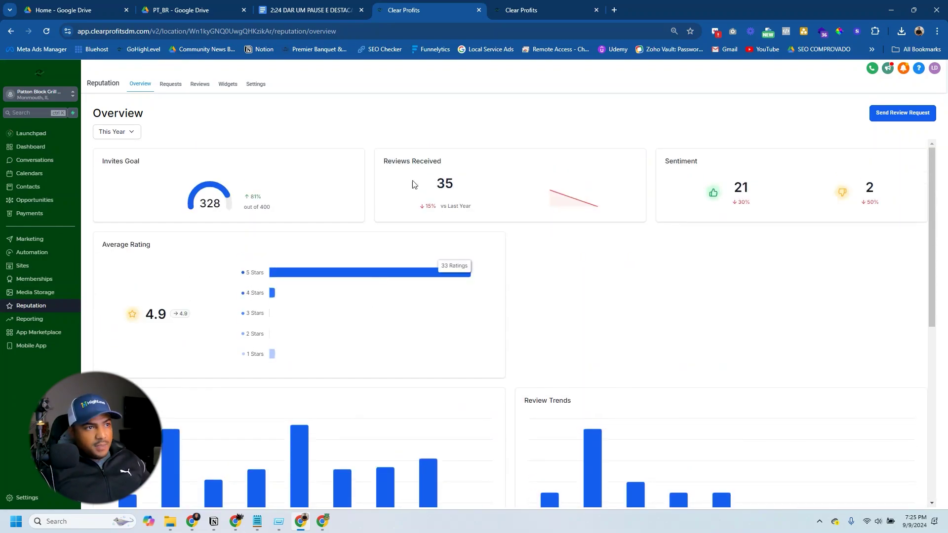
left_click(170, 84)
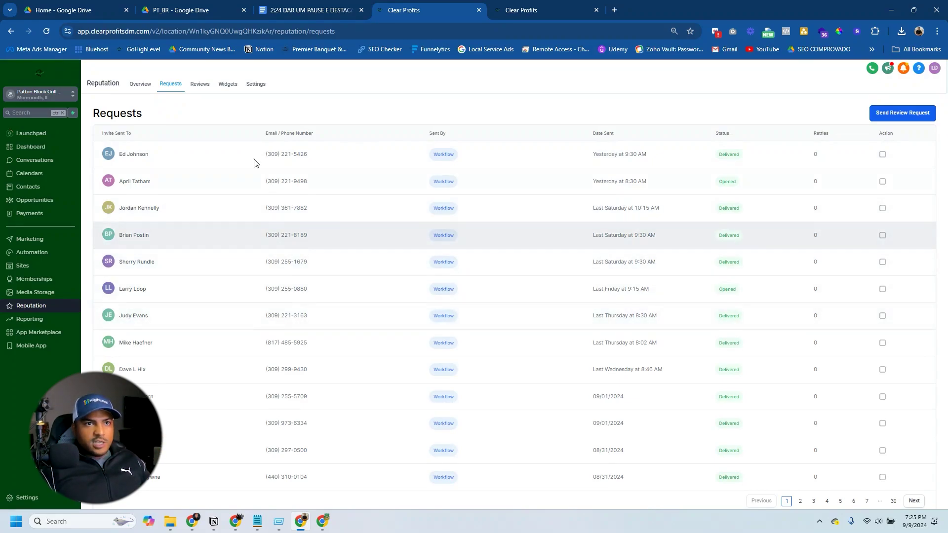
Inspect the date range, source and rating filters of the received reviews, and open a reply to the newest review.
left_click(200, 85)
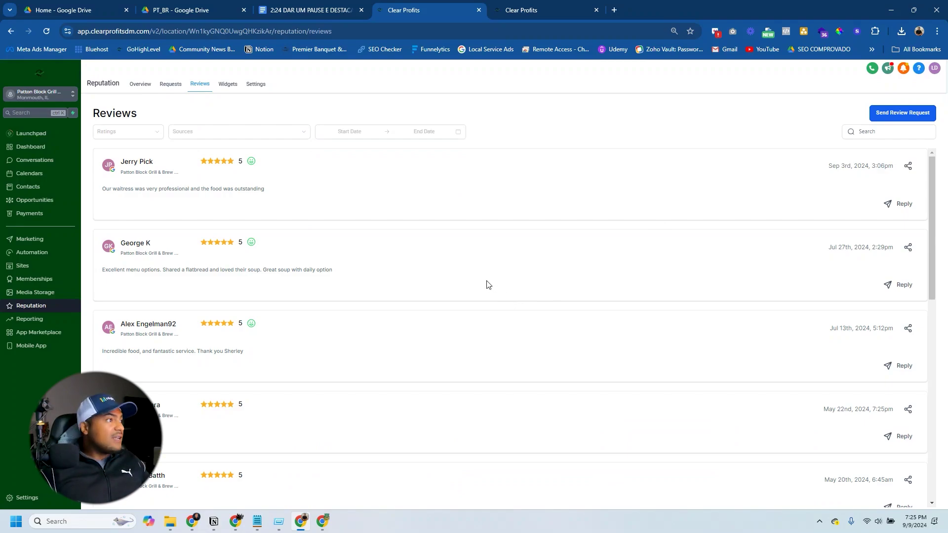
left_click(358, 132)
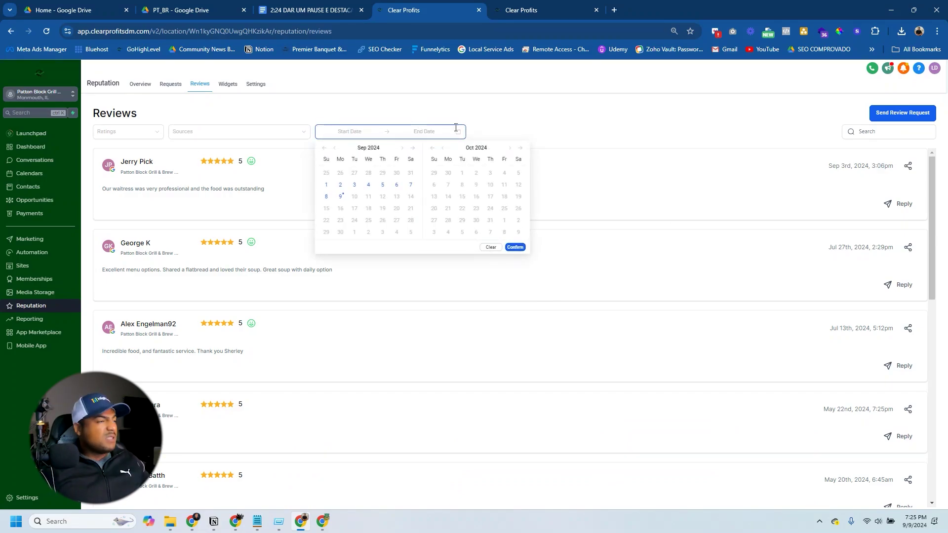
left_click(242, 135)
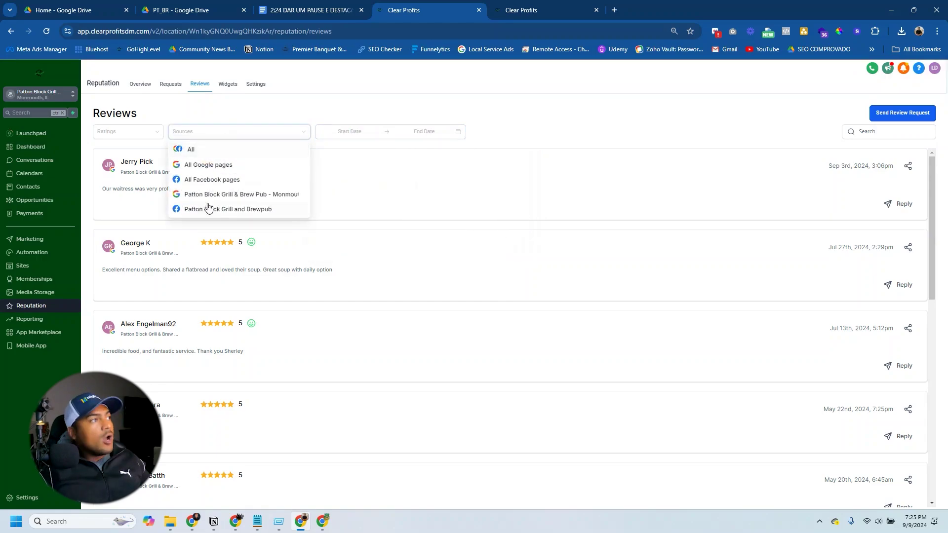
left_click(162, 122)
left_click(150, 131)
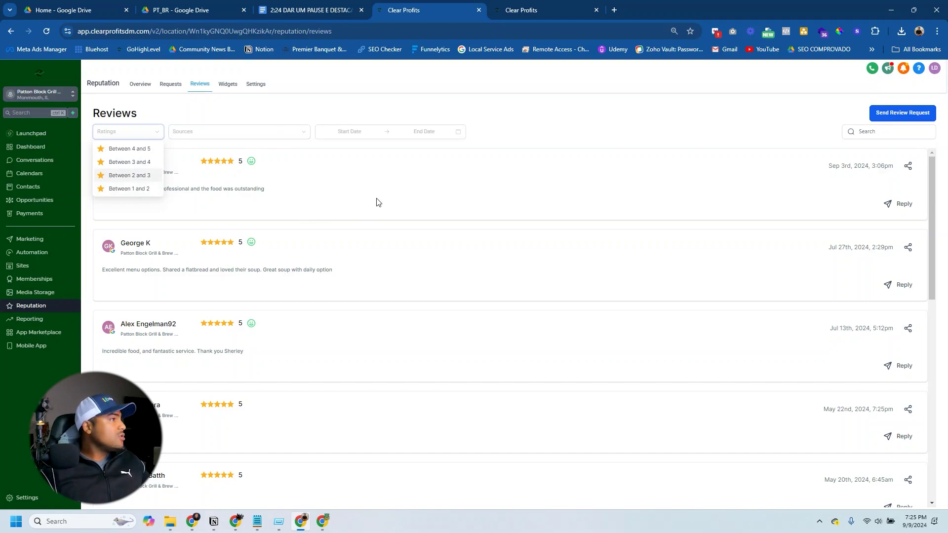
left_click(887, 203)
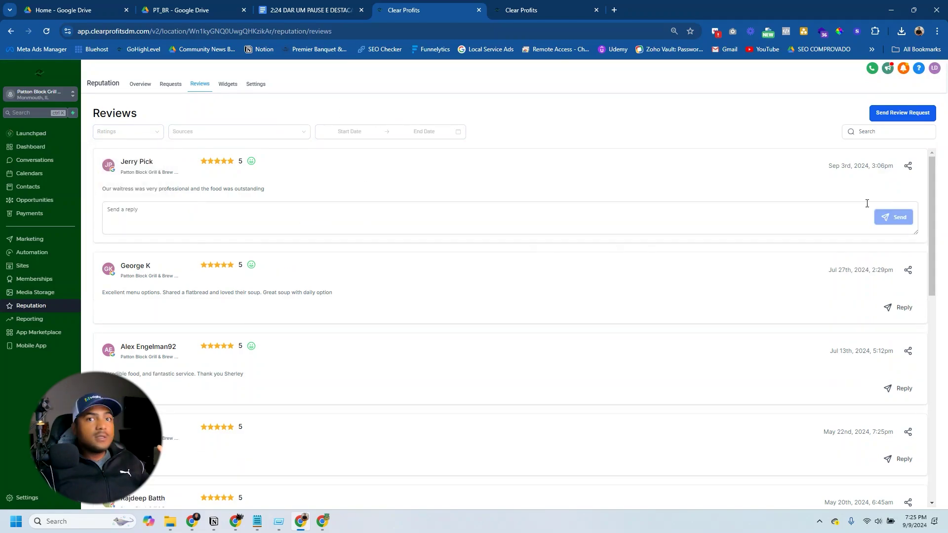
left_click(138, 213)
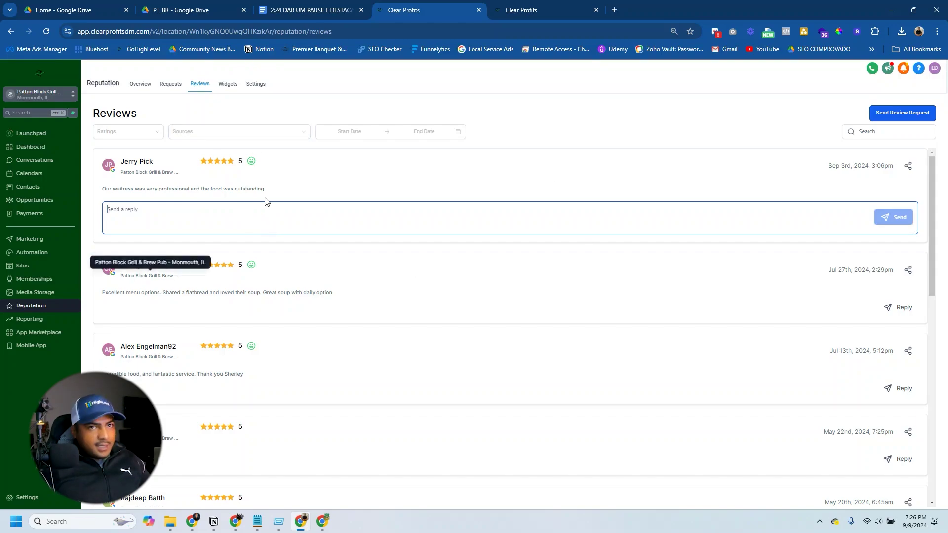
Create a new review widget and set its widget type to Grid.
left_click(228, 84)
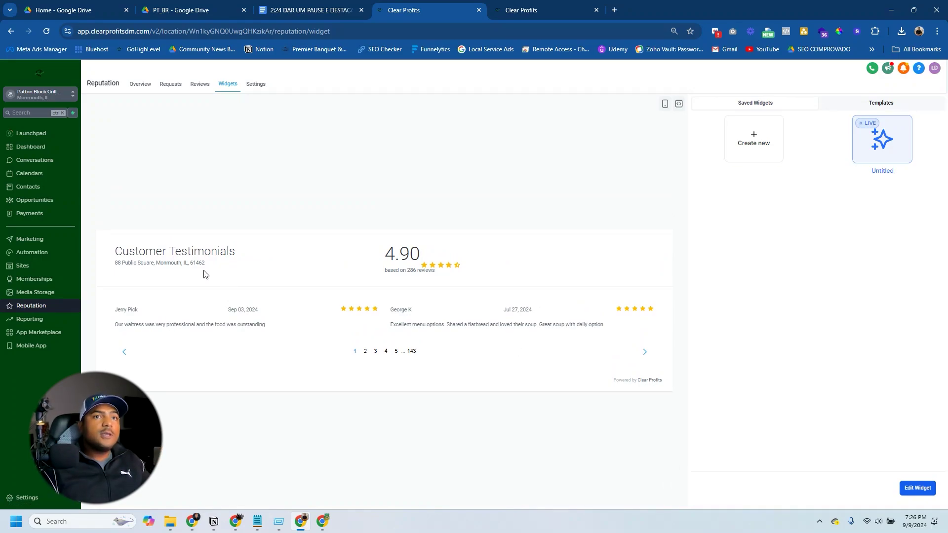
left_click(754, 140)
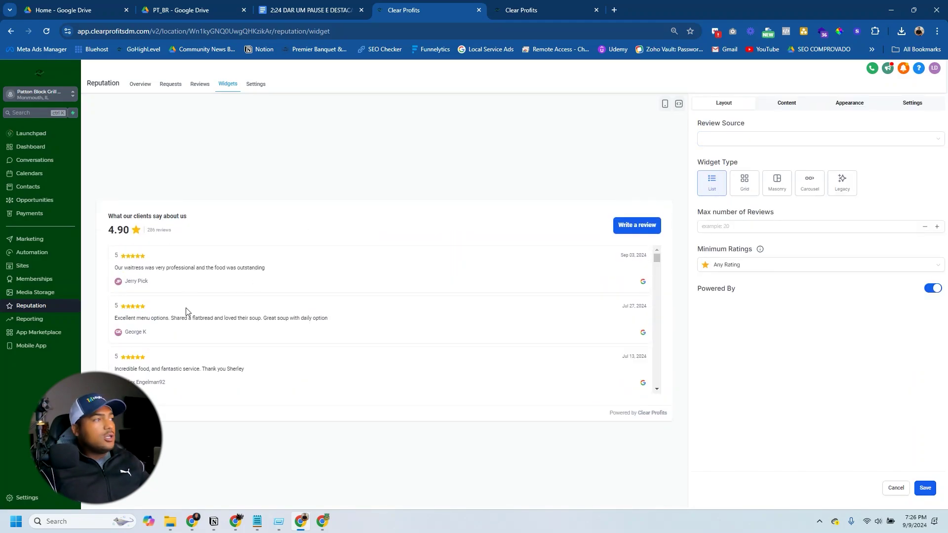
left_click(744, 183)
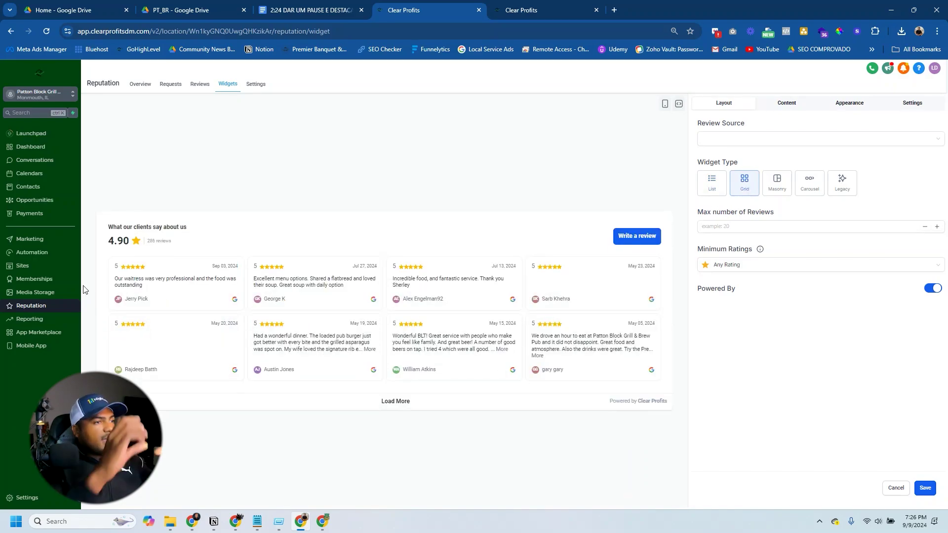
Preview the Masonry, Carousel and Legacy widget types, paging through the reviews in the carousel.
left_click(777, 183)
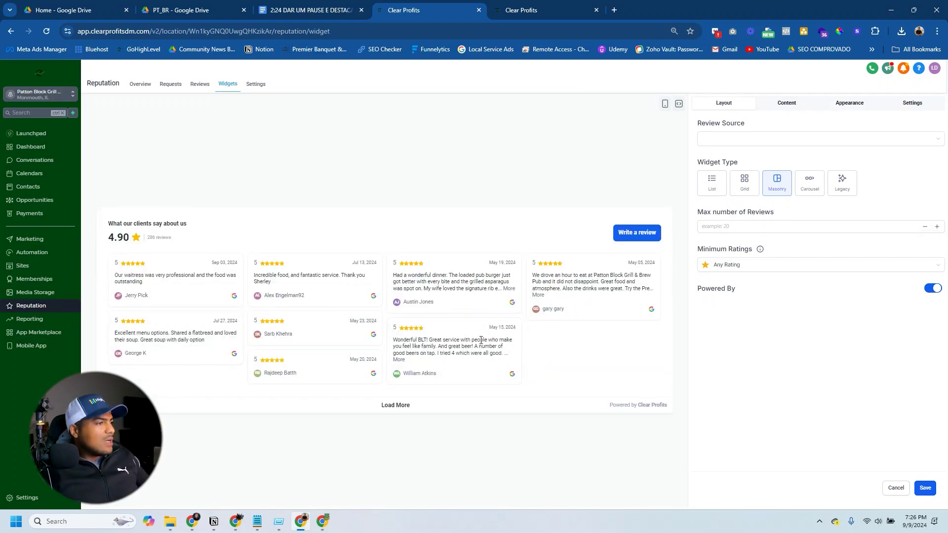
left_click(809, 184)
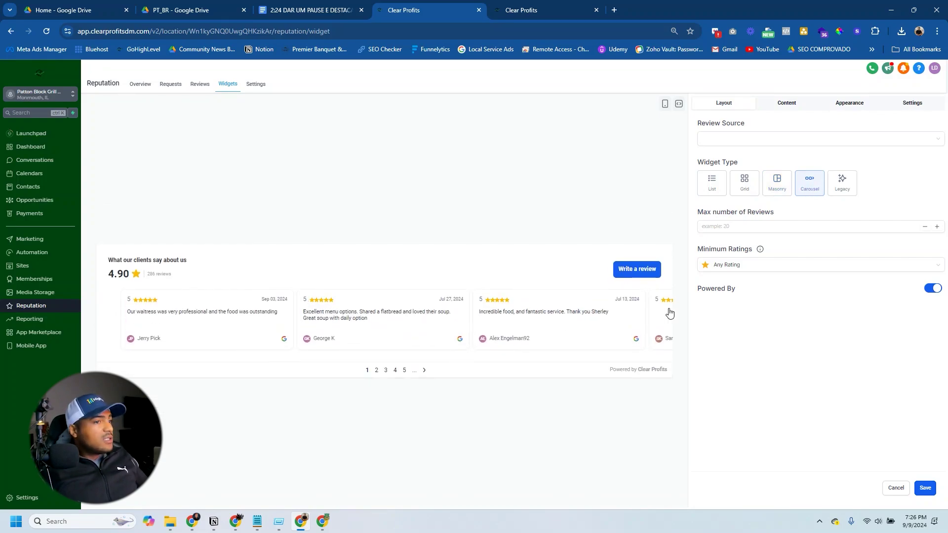
left_click(382, 371)
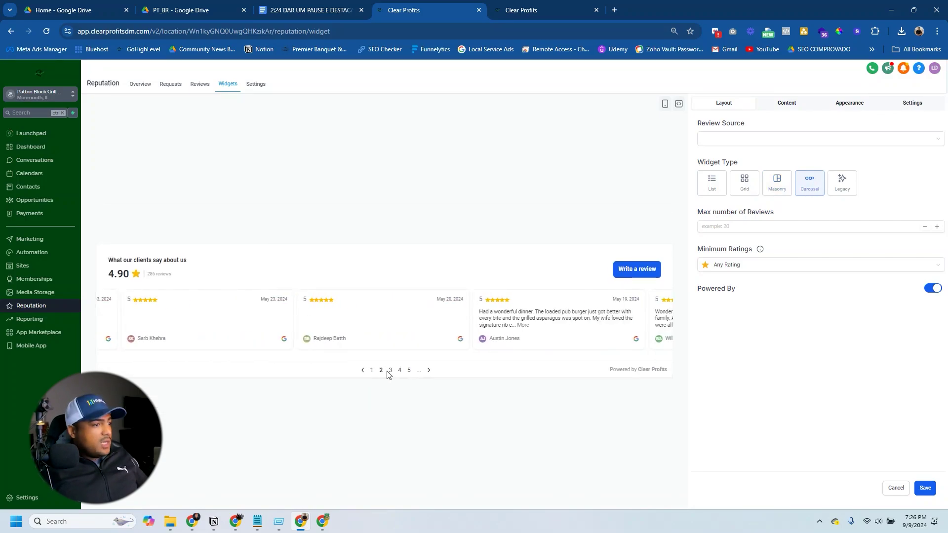
left_click(390, 371)
left_click(842, 184)
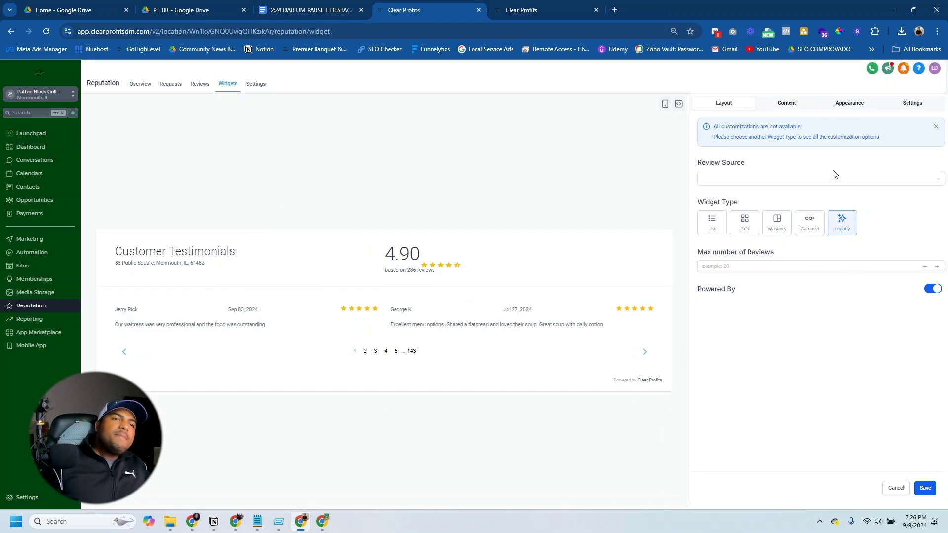
Check the review sources available for the widget and its setting for the maximum number of reviews.
left_click(783, 179)
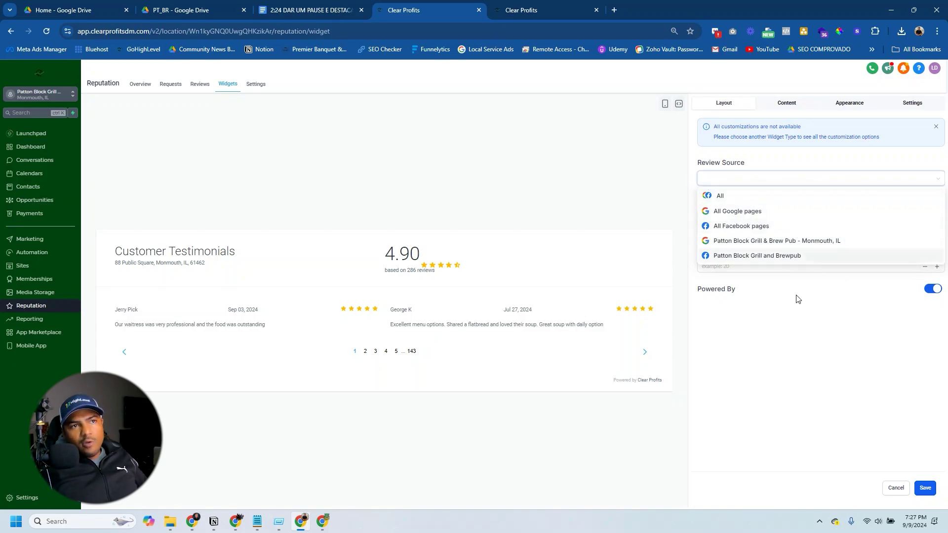
left_click(817, 316)
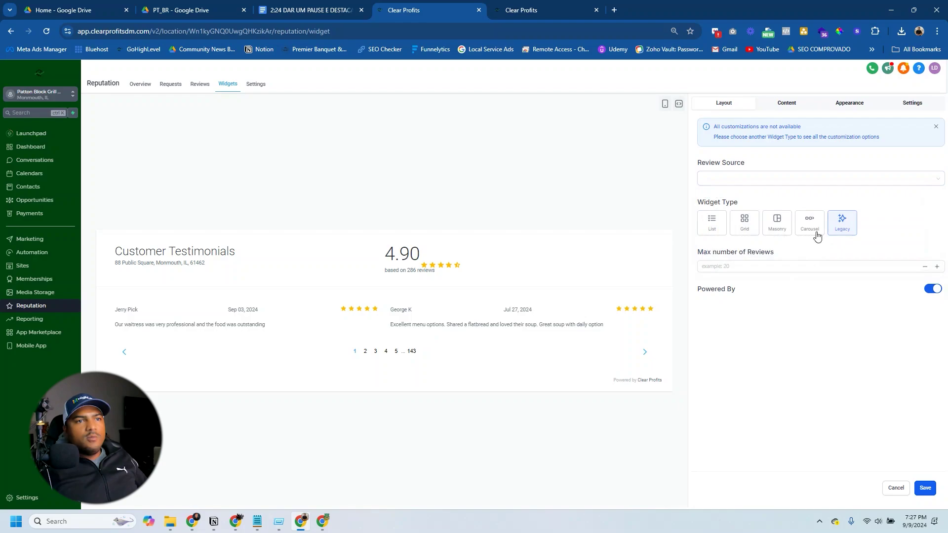
left_click(733, 267)
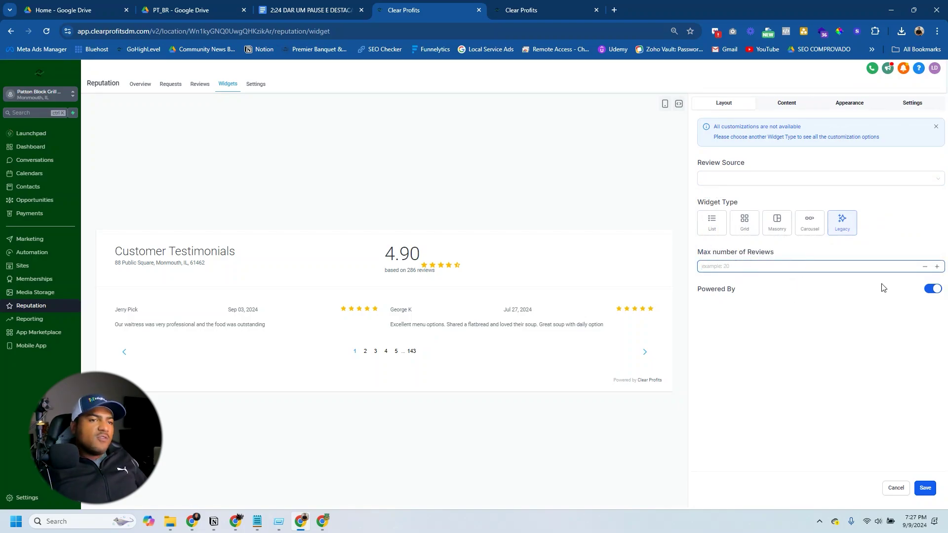
Turn off the Powered By branding on the review widget.
left_click(932, 289)
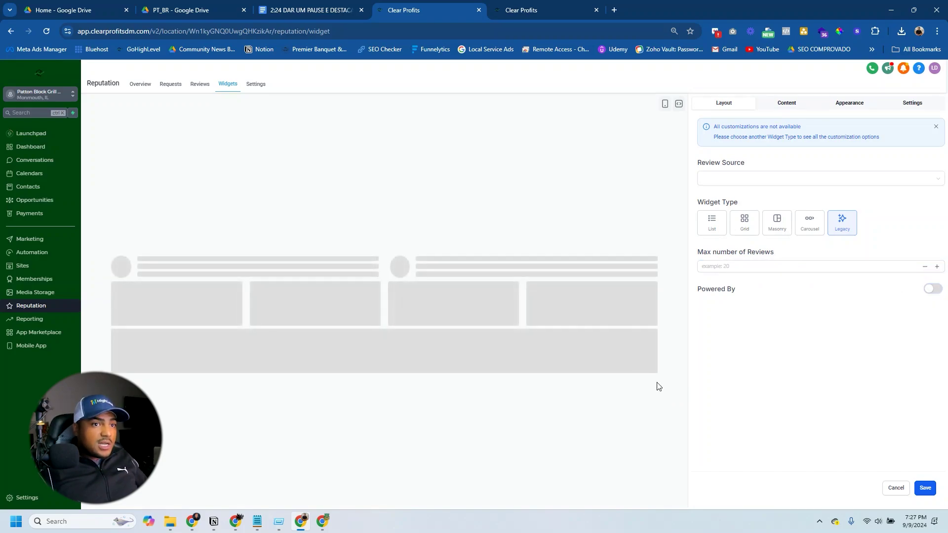
left_click(932, 289)
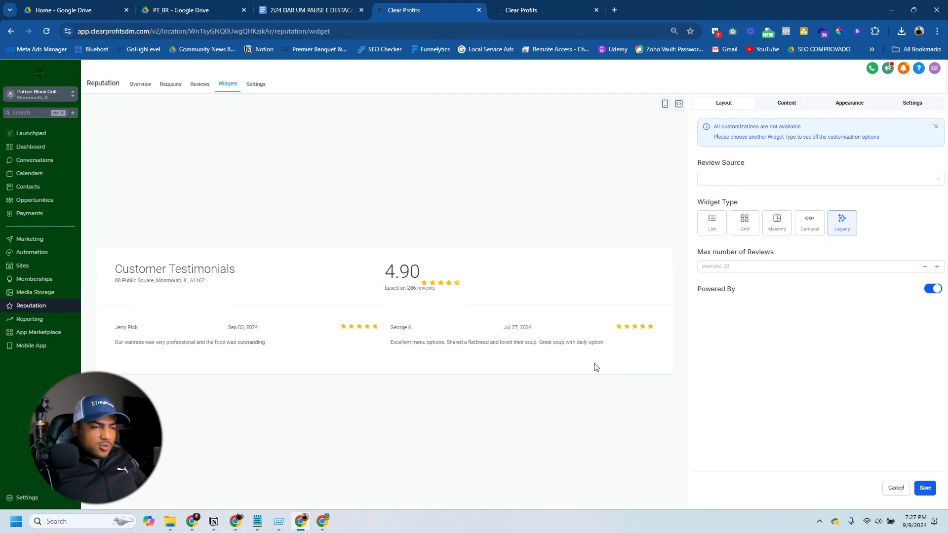
left_click(933, 291)
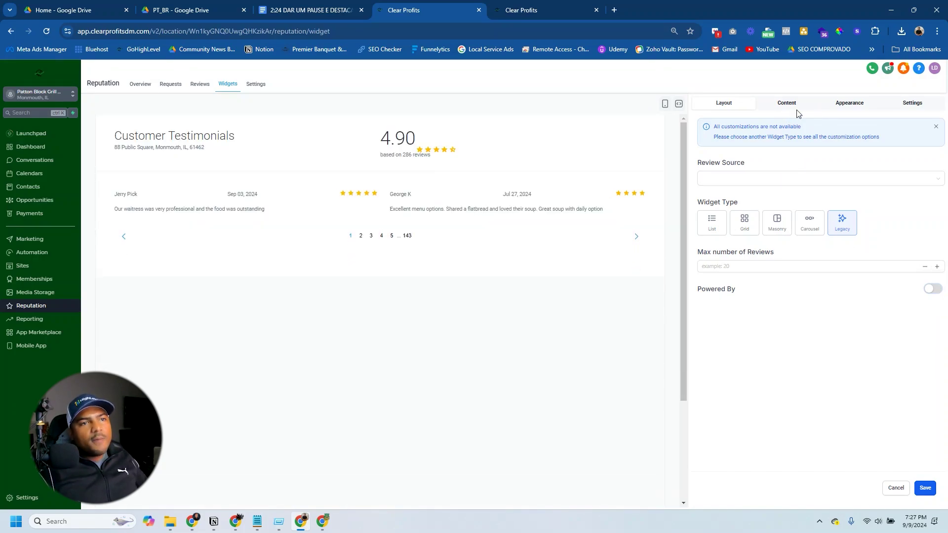
Check the content options of the Legacy widget and change the widget type to Grid.
left_click(782, 105)
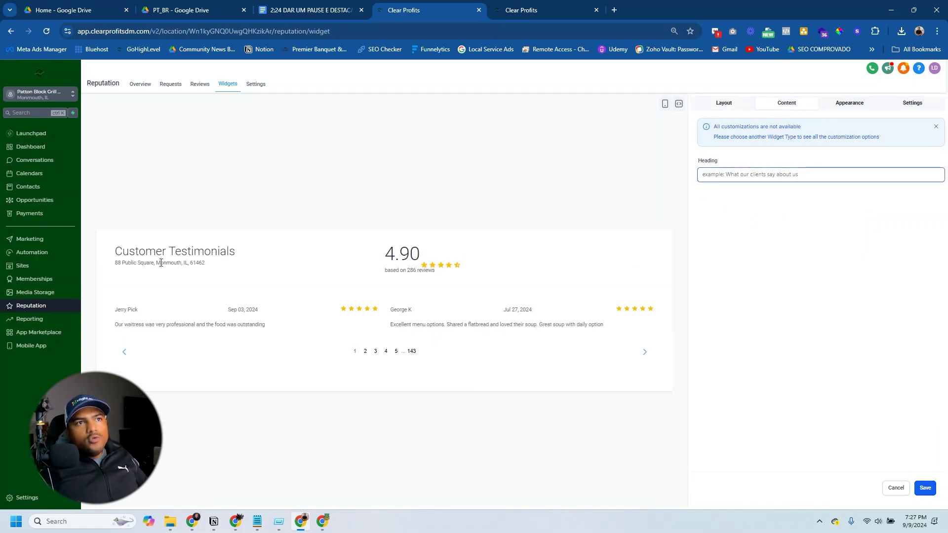
left_click(724, 104)
left_click(743, 228)
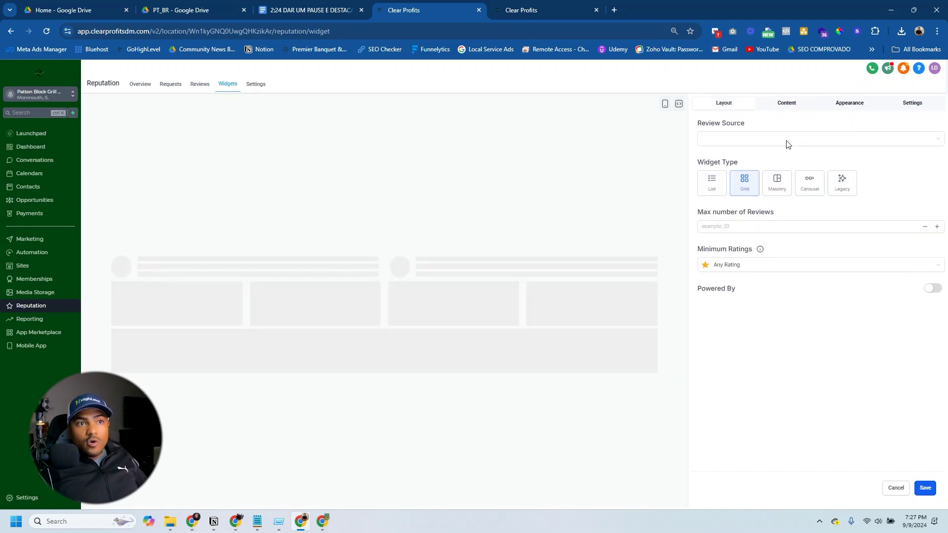
Set the widget heading to "O que os clientes falam de nós" and the description to "Seja você o próximo cliente satisfeito...".
left_click(785, 106)
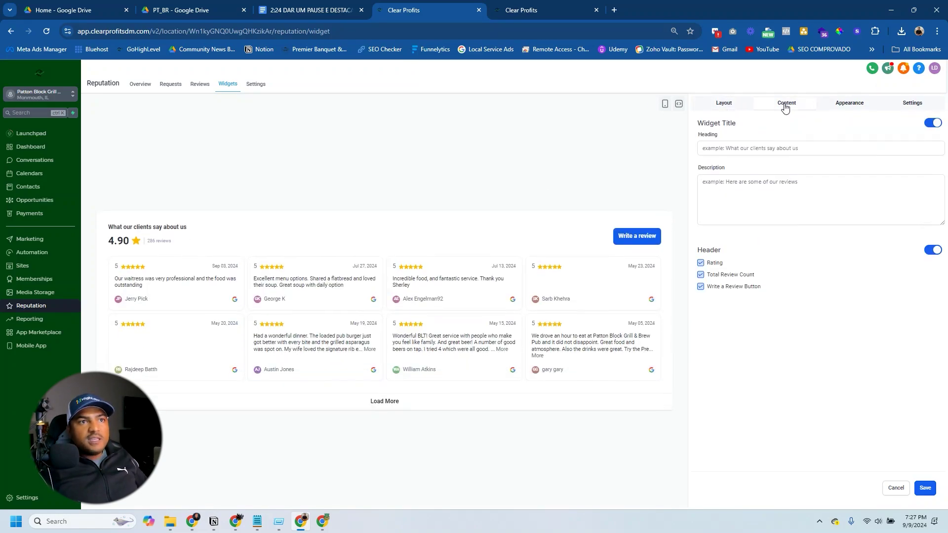
left_click(718, 149)
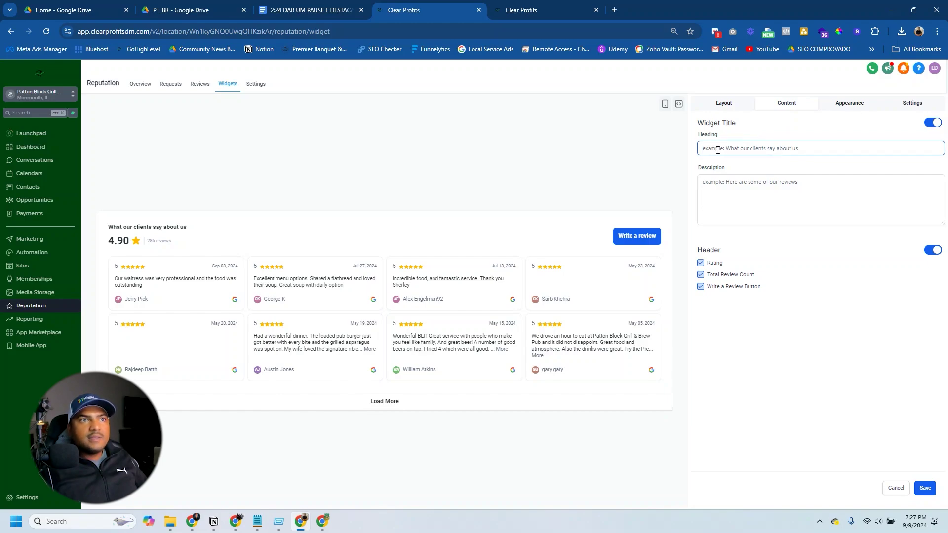
type("O que os clientes falam de nós")
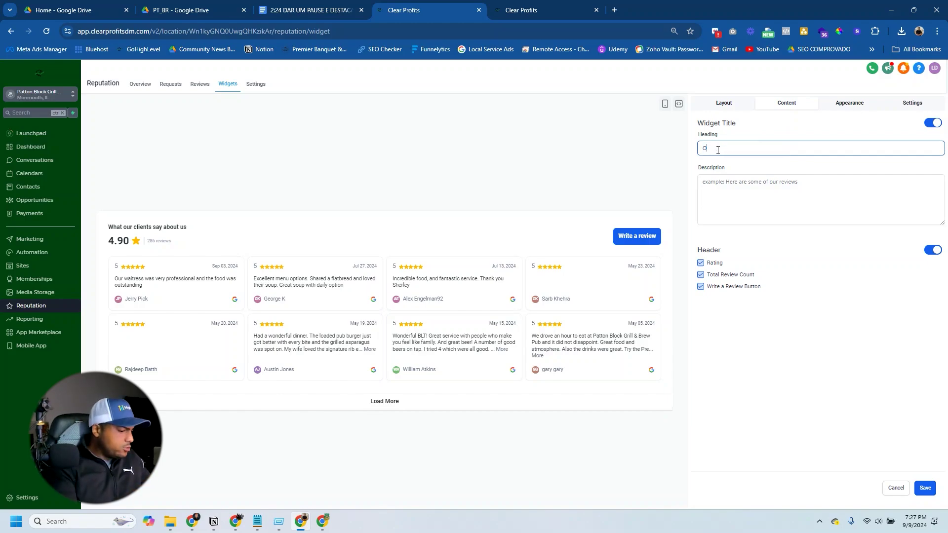
left_click(778, 176)
type("Seja você o próximo clie")
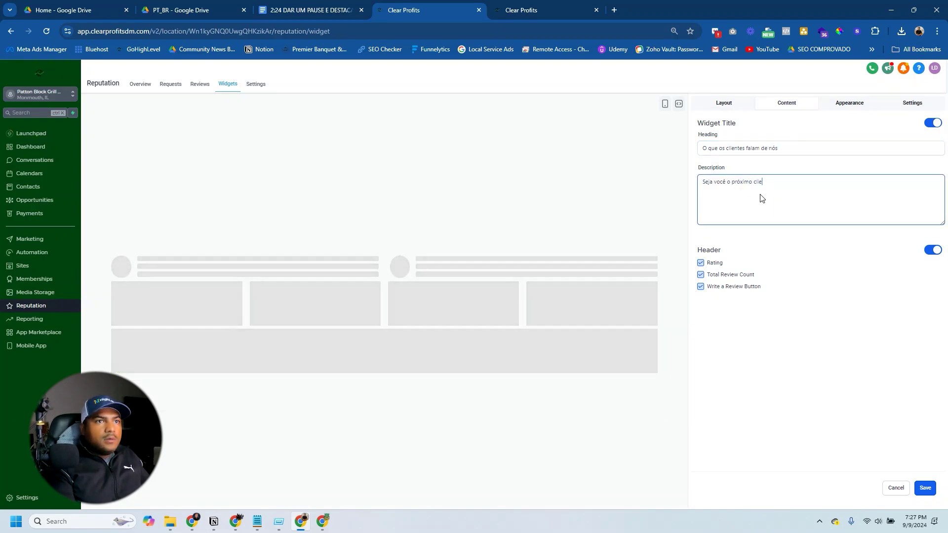
type("nte satisfaito...")
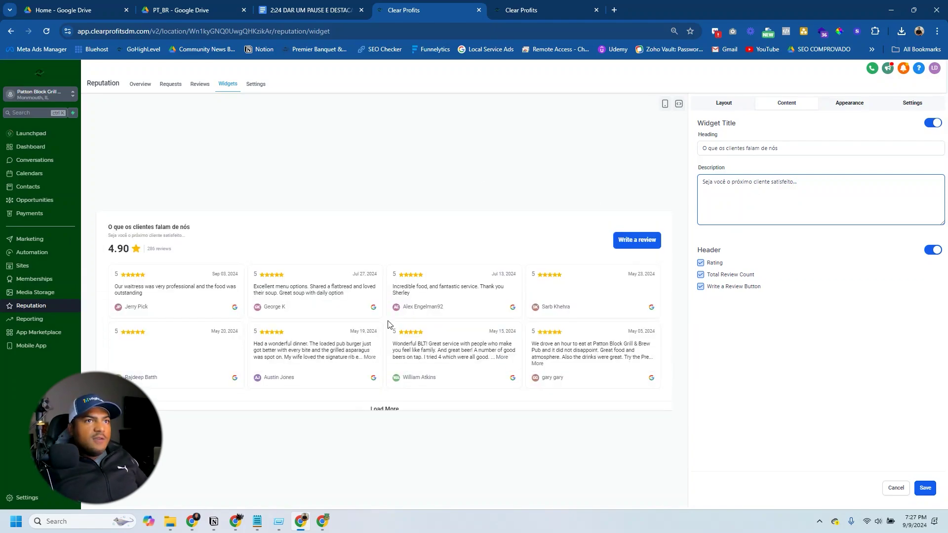
Check the new heading and description in the widget preview.
left_click_drag(200, 225, 107, 224)
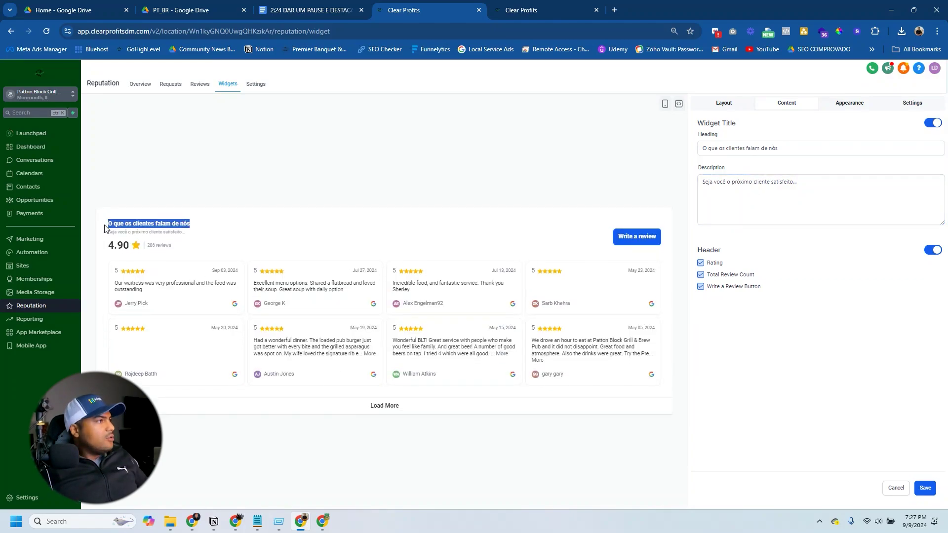
left_click(199, 239)
left_click_drag(194, 233, 106, 236)
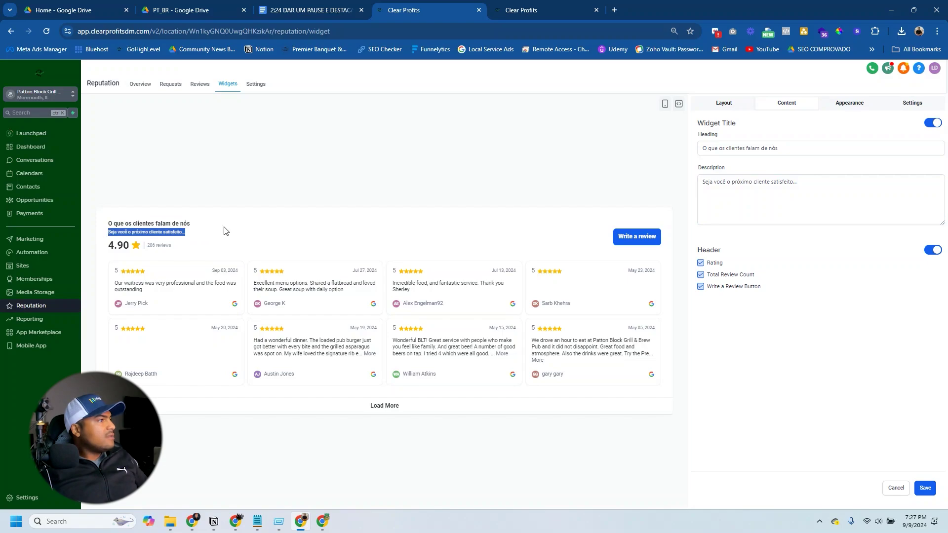
left_click(224, 231)
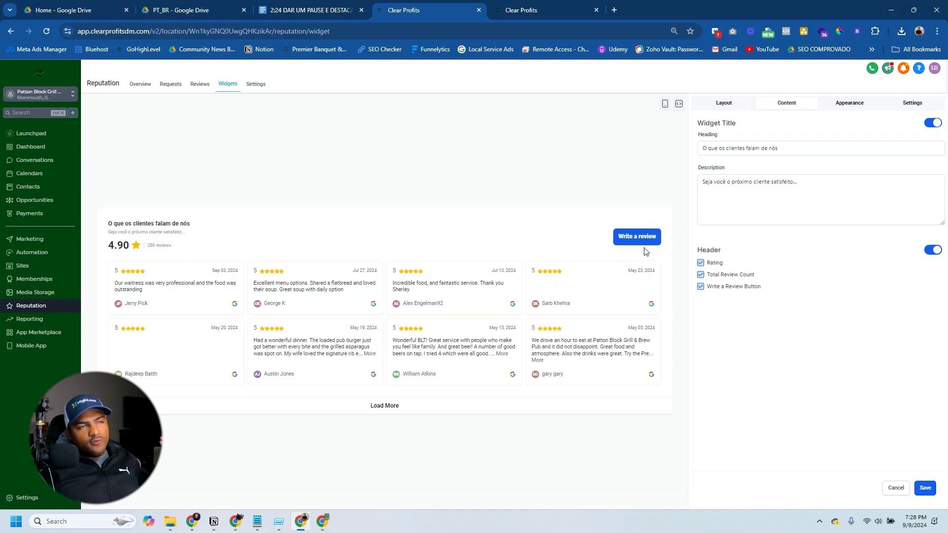
Set the review widget's font to Georgia and its theme to Dark.
left_click(846, 109)
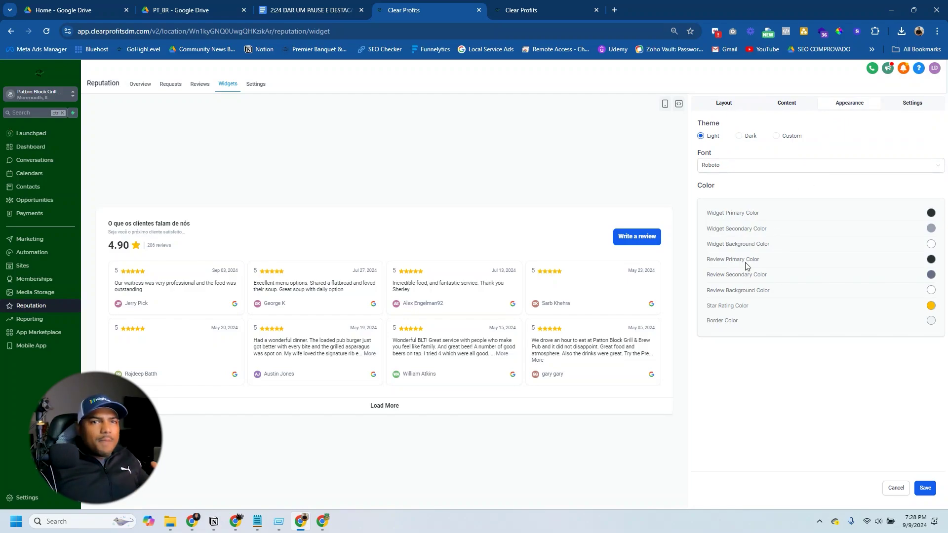
left_click(755, 170)
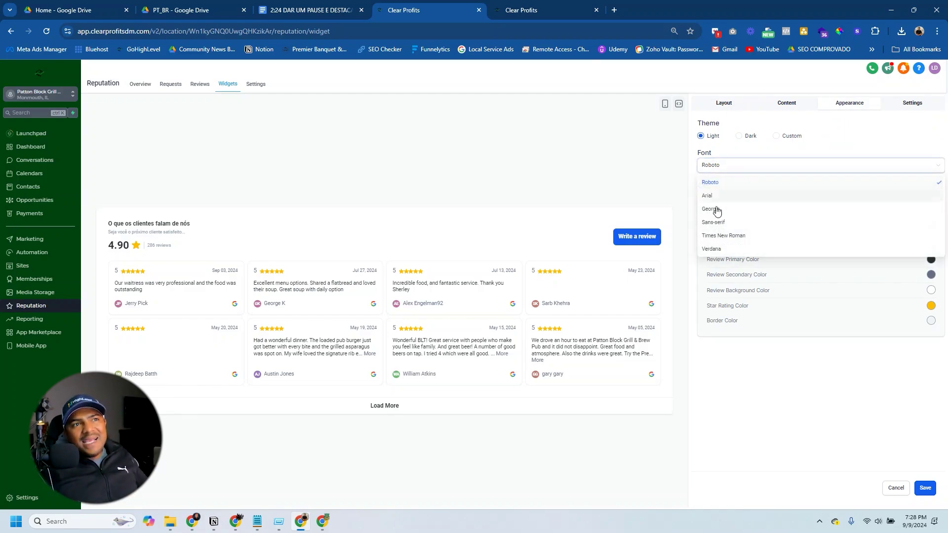
left_click(719, 214)
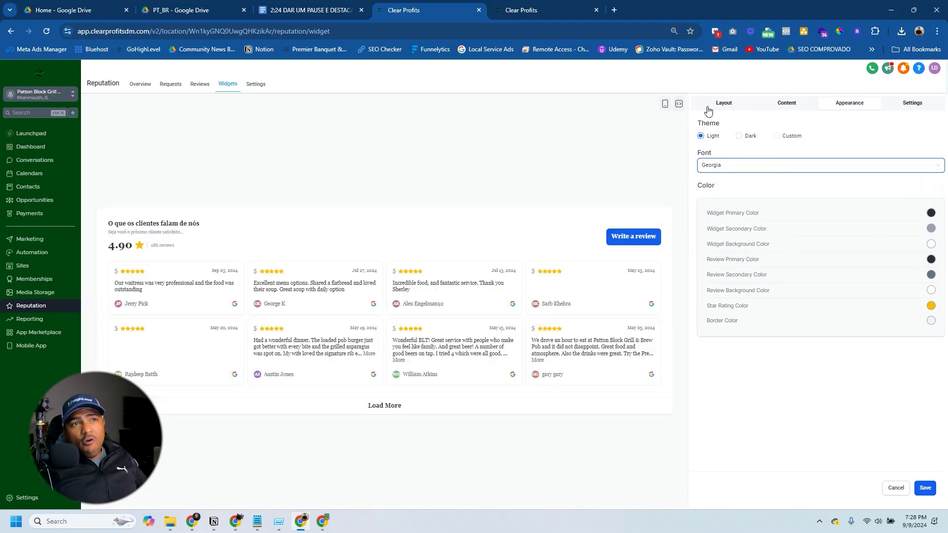
left_click(738, 136)
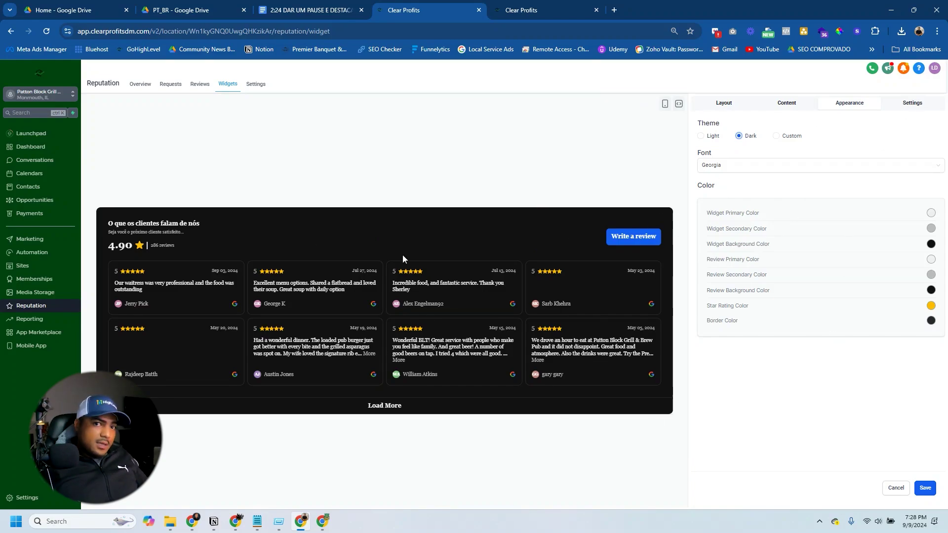
Examine the widget's review element options and its website embed code.
left_click(911, 105)
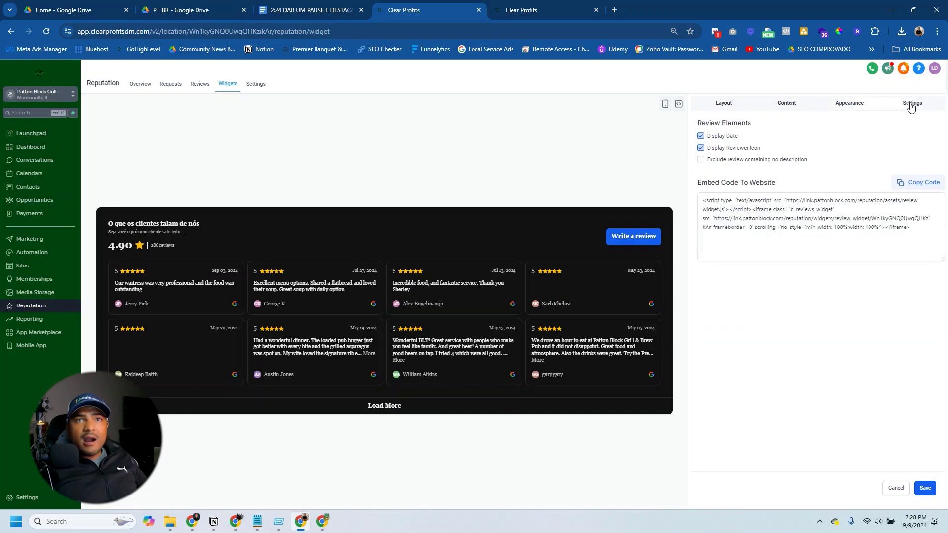
left_click(818, 218)
left_click_drag(909, 228, 704, 200)
left_click(803, 223)
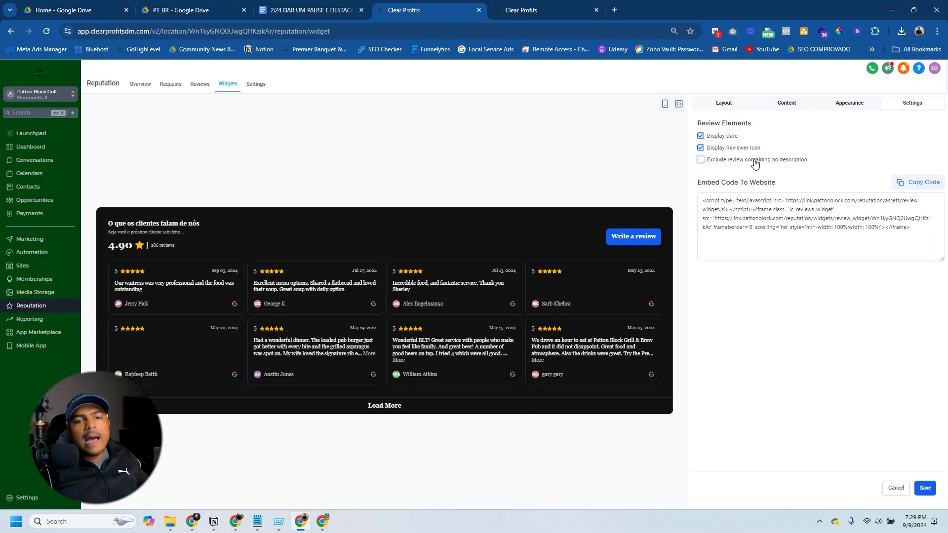
Leave the widget editor without saving and examine the Reputation settings for the review link, SMS requests, email requests and review QR codes.
left_click(258, 87)
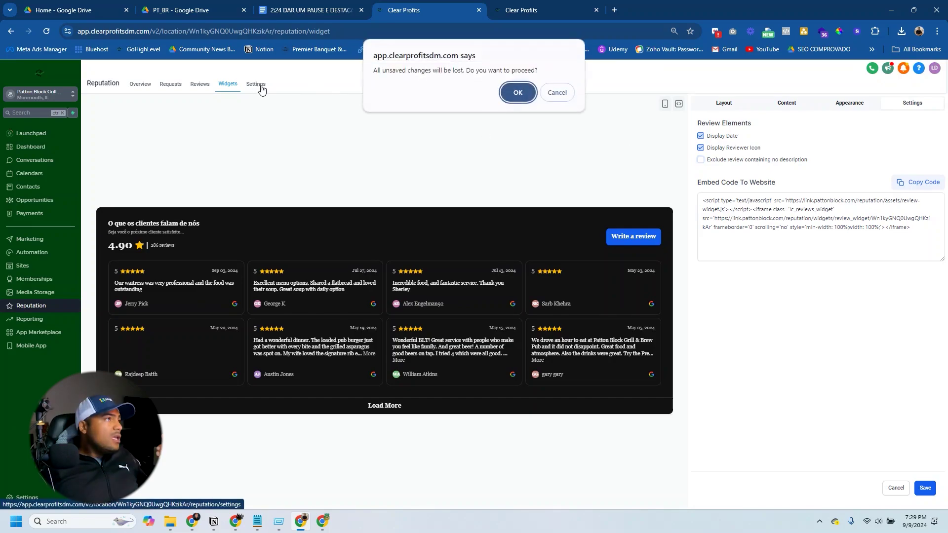
left_click(509, 102)
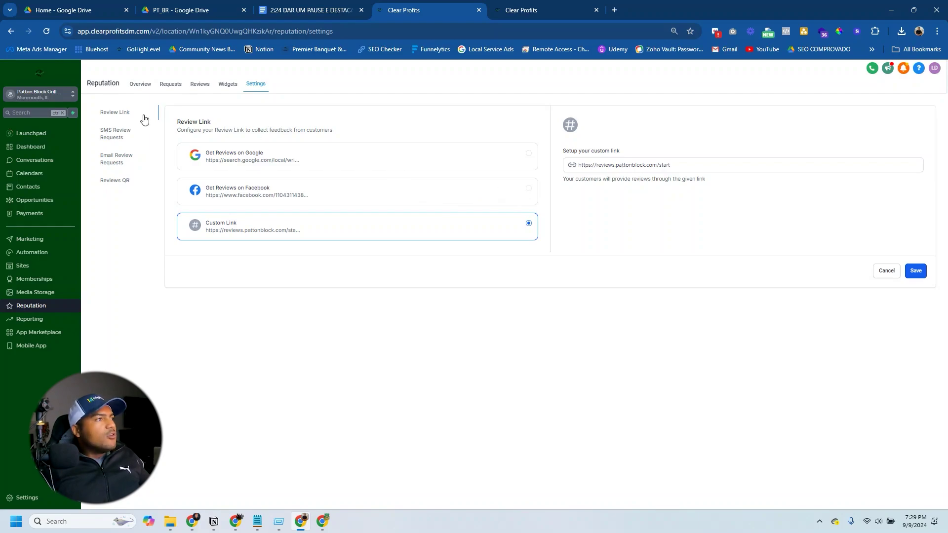
left_click(123, 134)
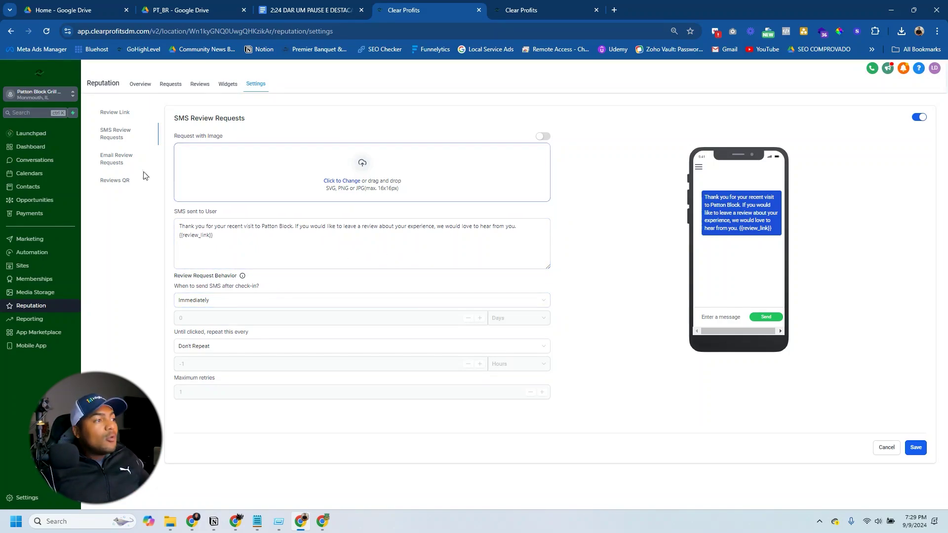
left_click(112, 158)
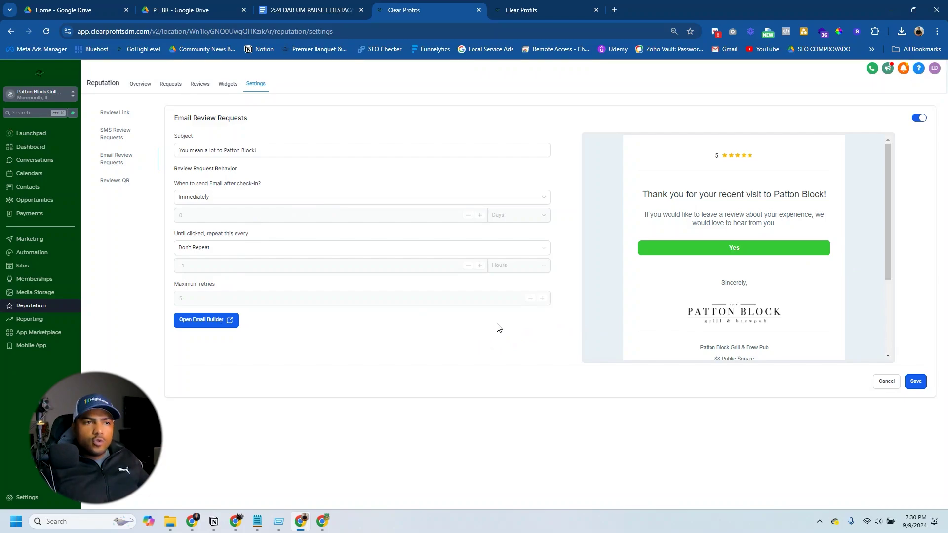
left_click(117, 186)
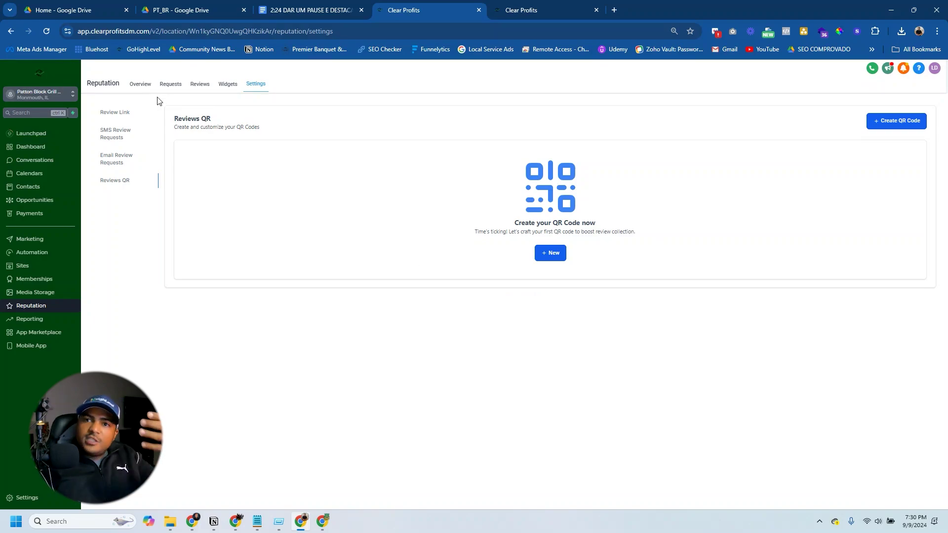
Copy the custom review link from the Review Link settings and open it in a new browser tab.
left_click(121, 114)
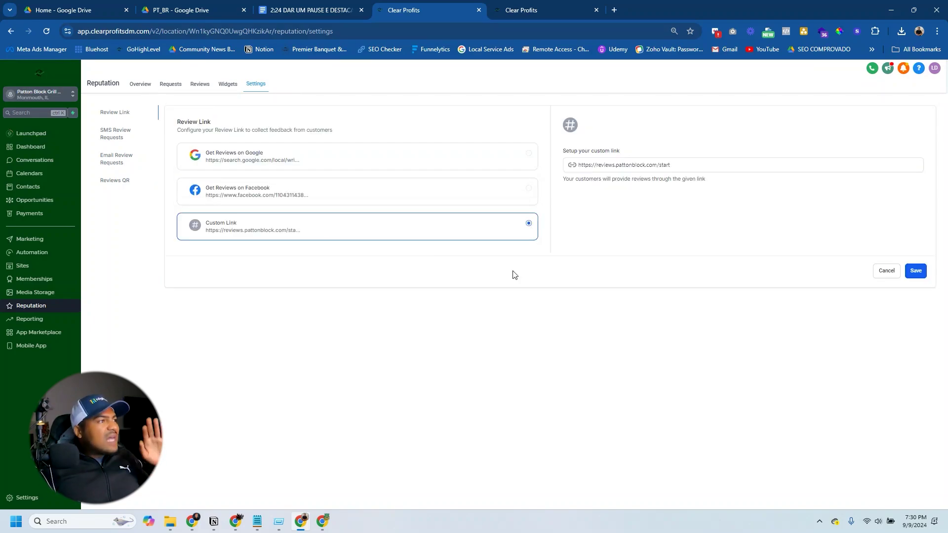
left_click(670, 164)
triple_click(620, 165)
key("ctrl+c")
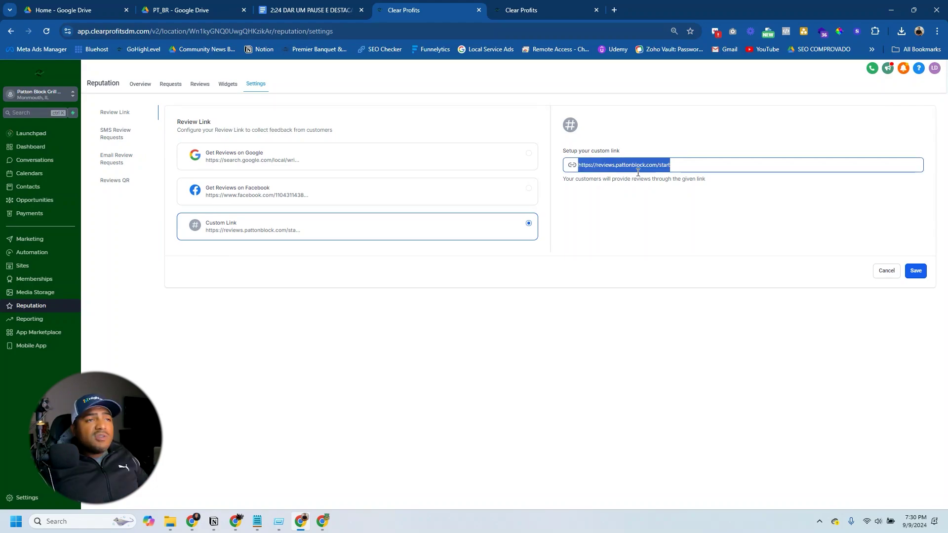
left_click(614, 10)
key("ctrl+v")
key("Return")
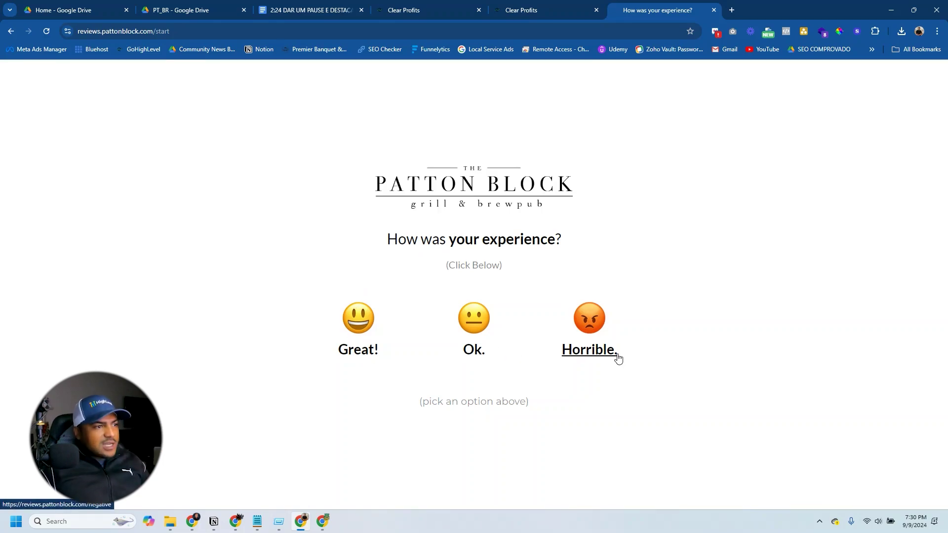
Test the Great! and Horrible. answers on the experience page, following each one through to its review form.
left_click(363, 349)
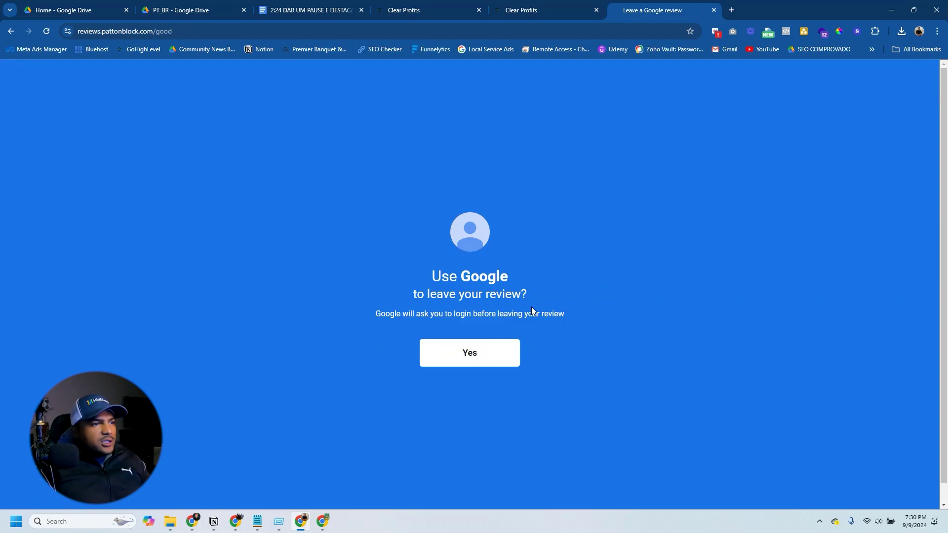
left_click(470, 357)
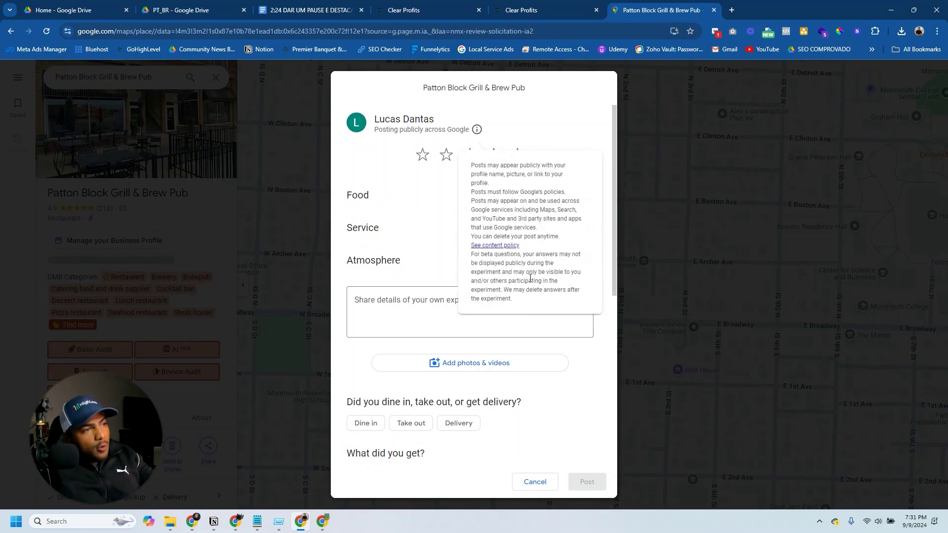
left_click(10, 32)
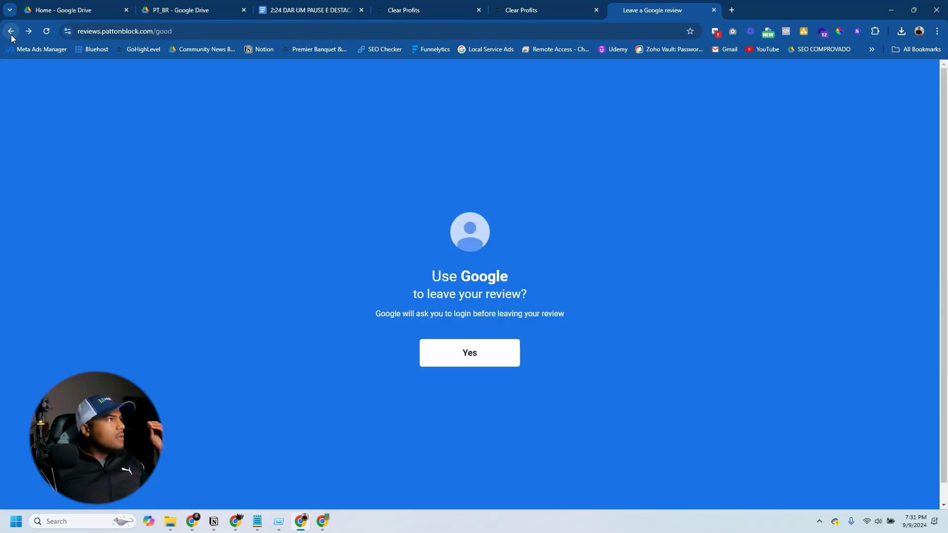
left_click(10, 31)
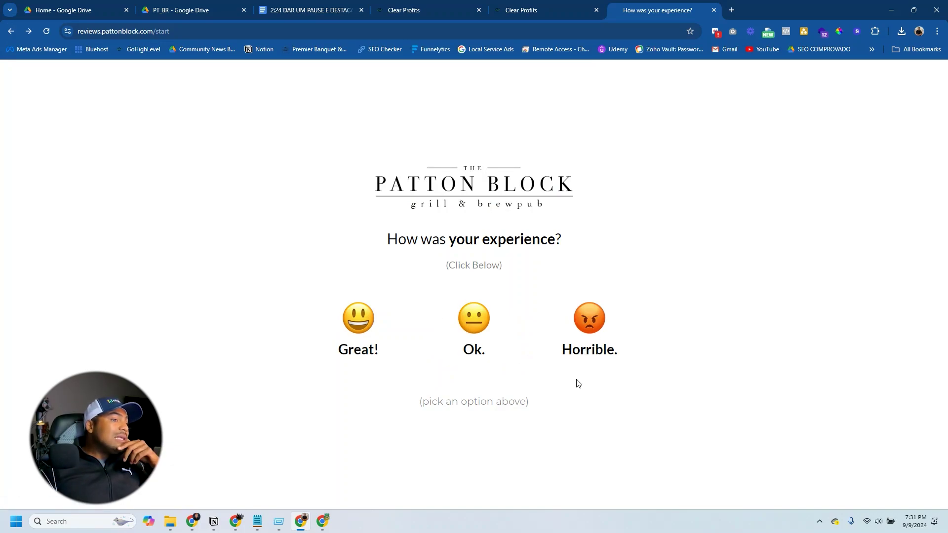
left_click(590, 349)
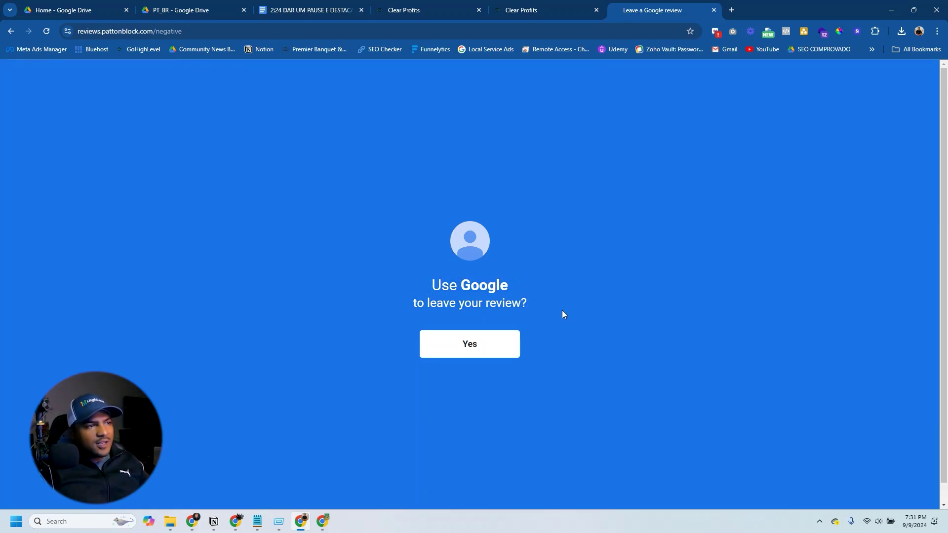
left_click(473, 346)
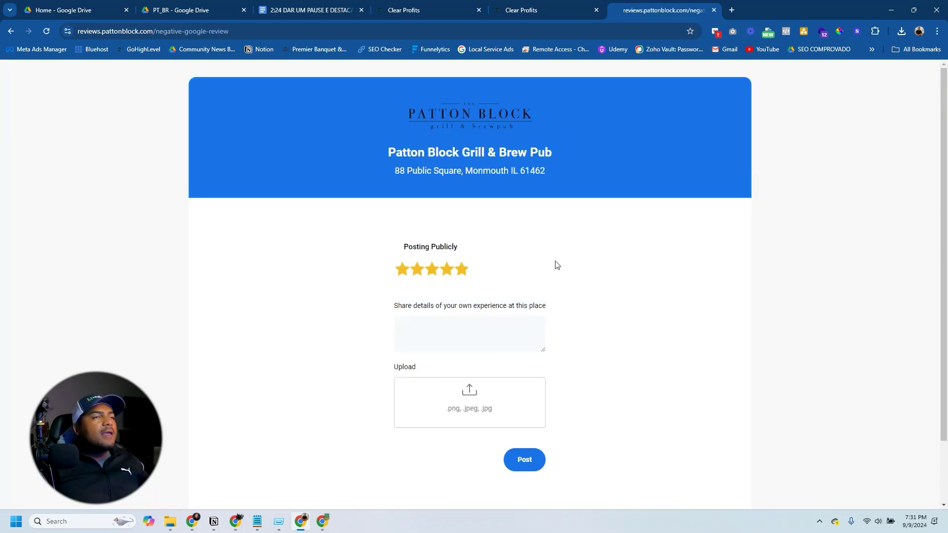
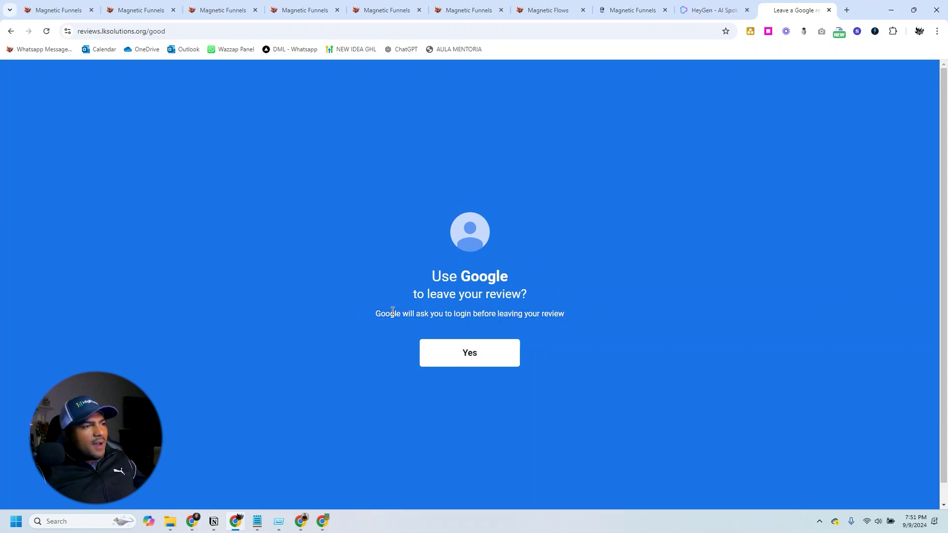
Switch to the MF Review Gating funnel and preview the page of its Bad Review - Internal Review step.
double_click(391, 313)
triple_click(452, 314)
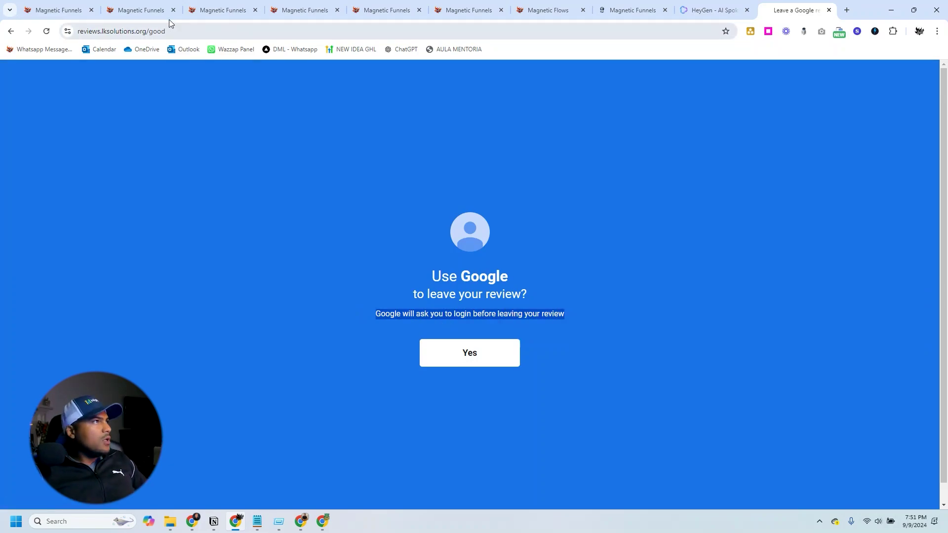
key("ctrl+1")
left_click(152, 7)
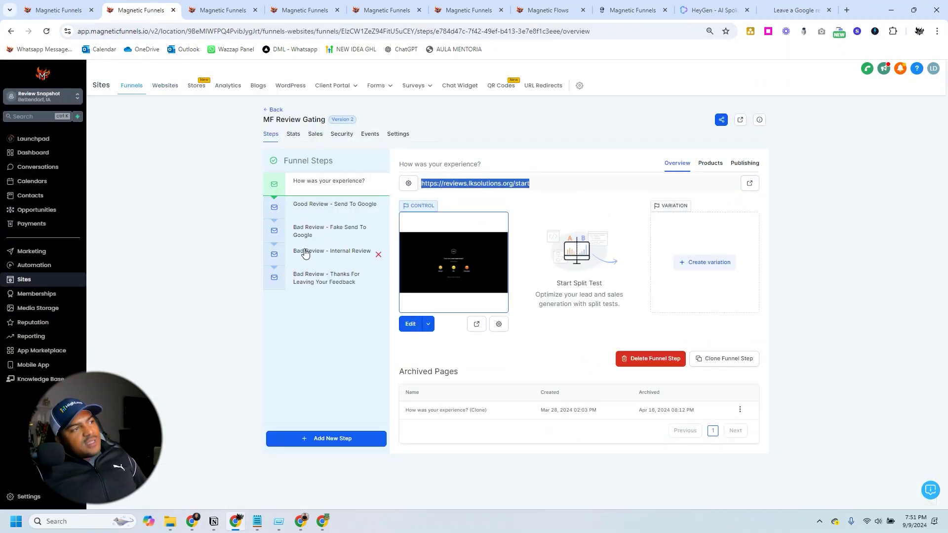
left_click(322, 254)
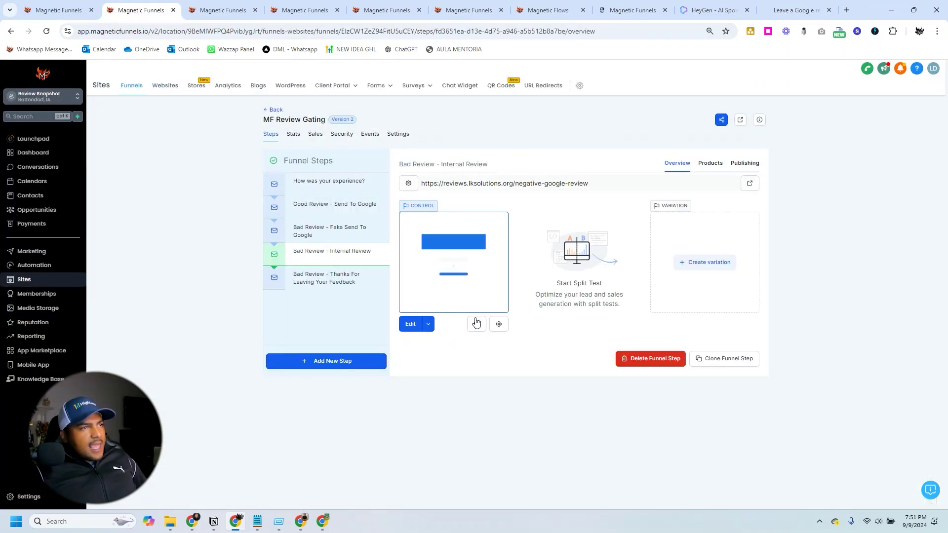
left_click(474, 323)
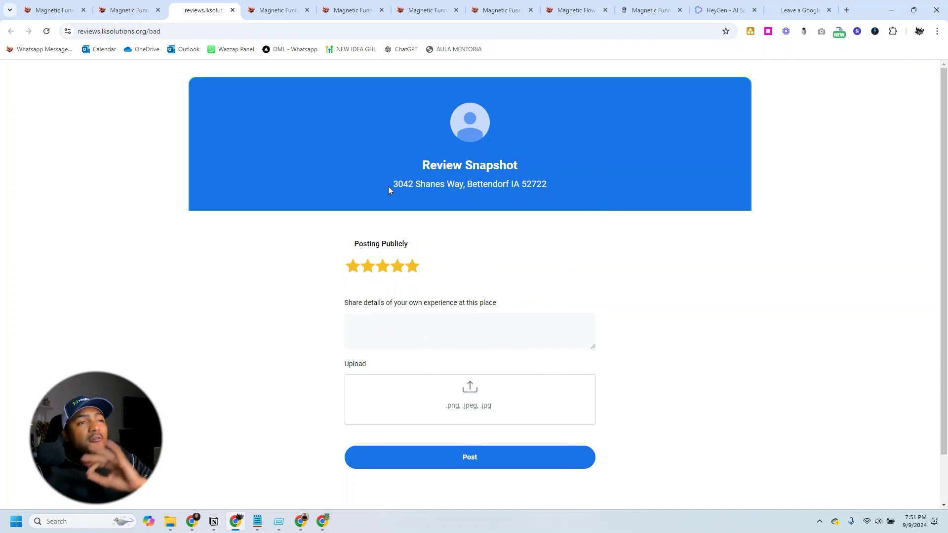
Inspect the Bad Review - Thanks For Leaving Your Feedback page in the page editor, and return to the funnel's How was your experience? step.
left_click(123, 9)
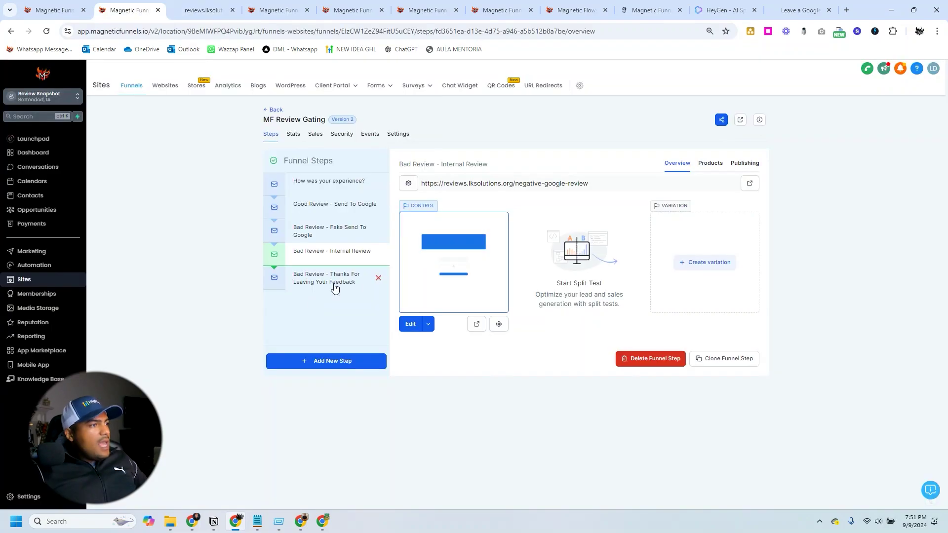
left_click(304, 281)
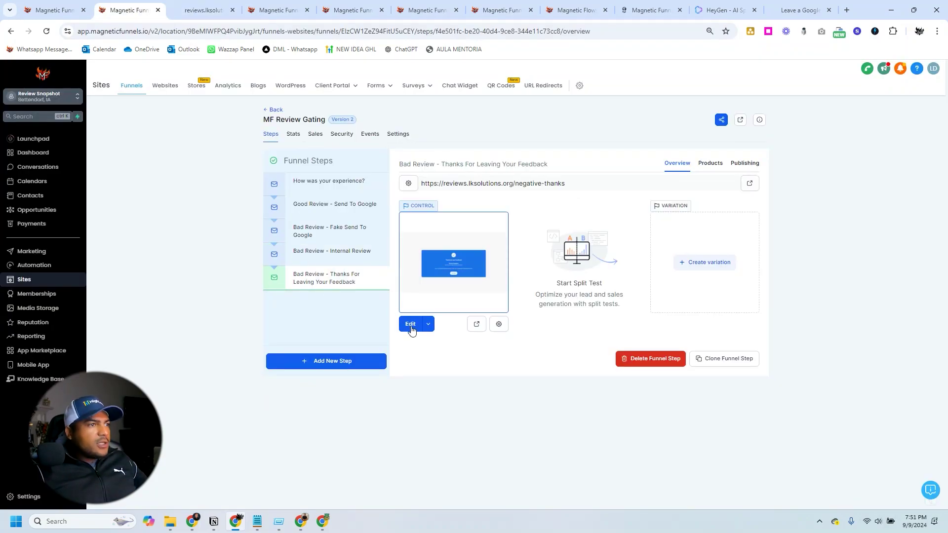
left_click(410, 325)
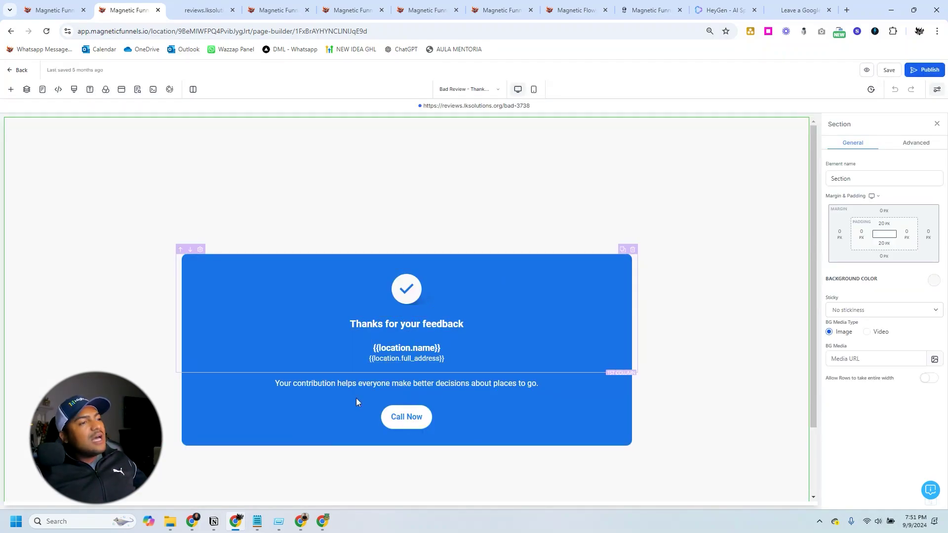
left_click(19, 72)
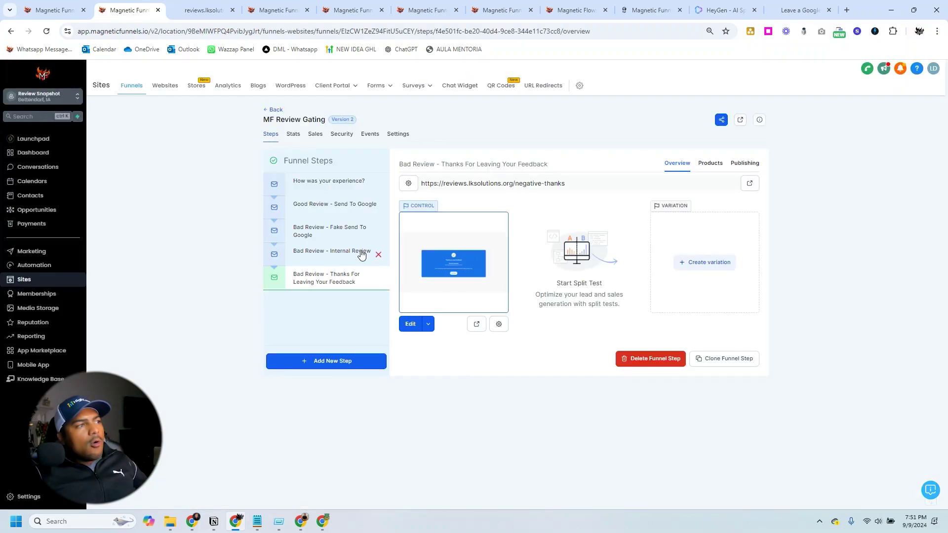
left_click(335, 186)
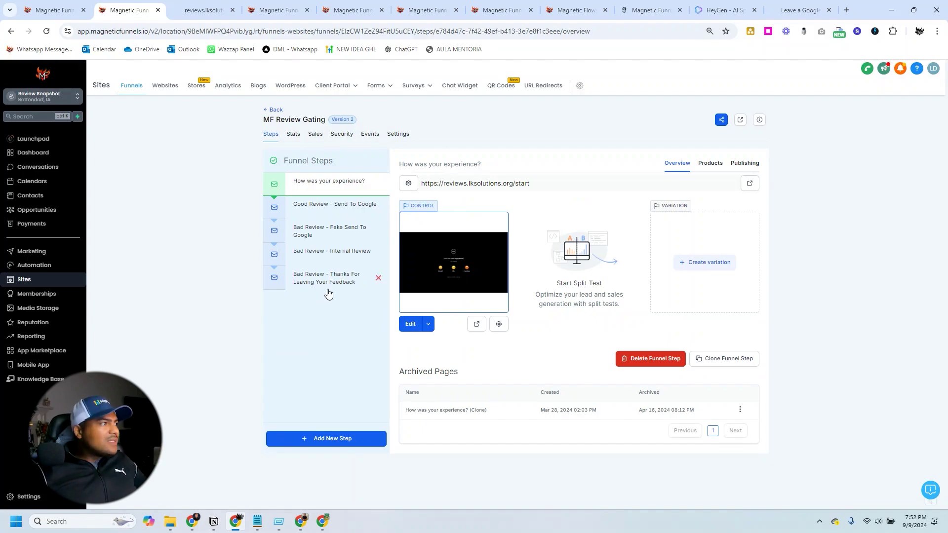
Open the 1. Send Review Request workflow and inspect its Create Opportunity action and Review Request #1 email action.
left_click(32, 265)
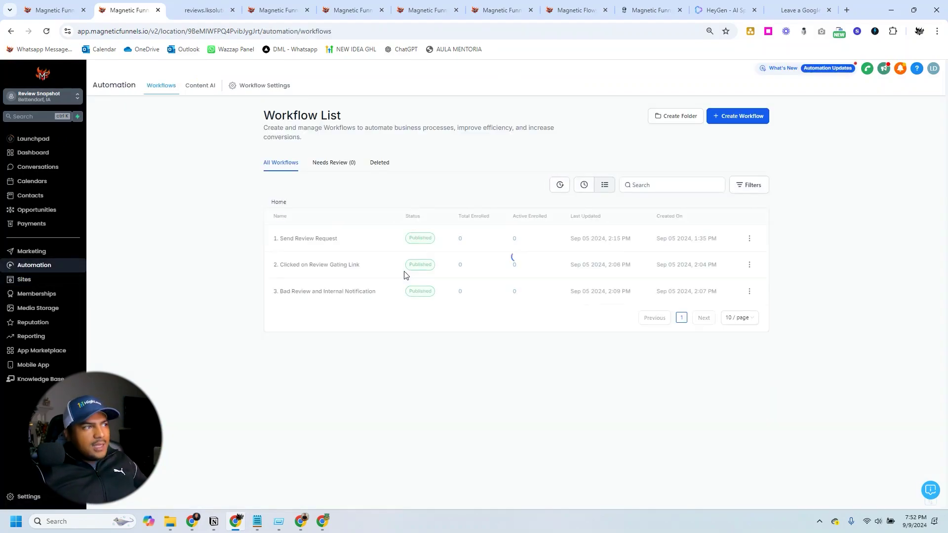
left_click(303, 241)
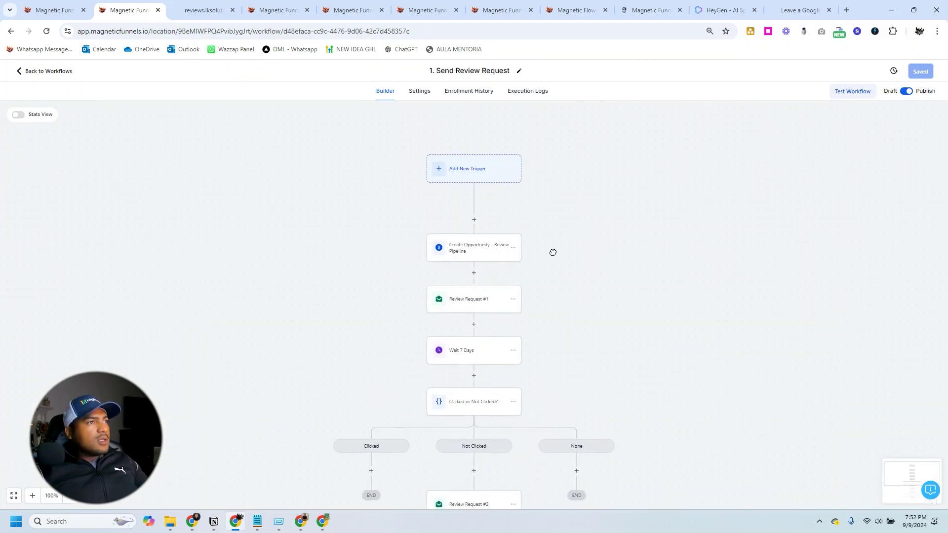
scroll(503, 237, "down", 1)
left_click(484, 225)
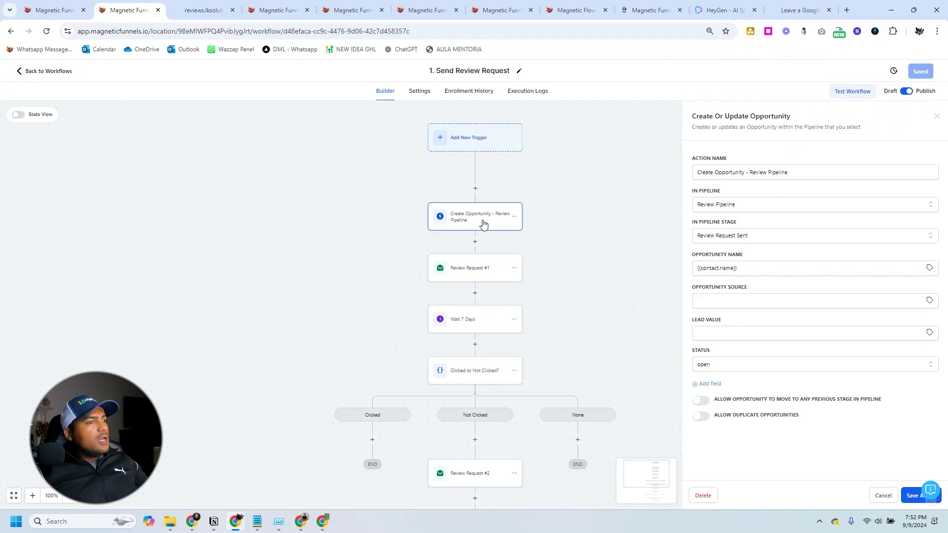
left_click(456, 271)
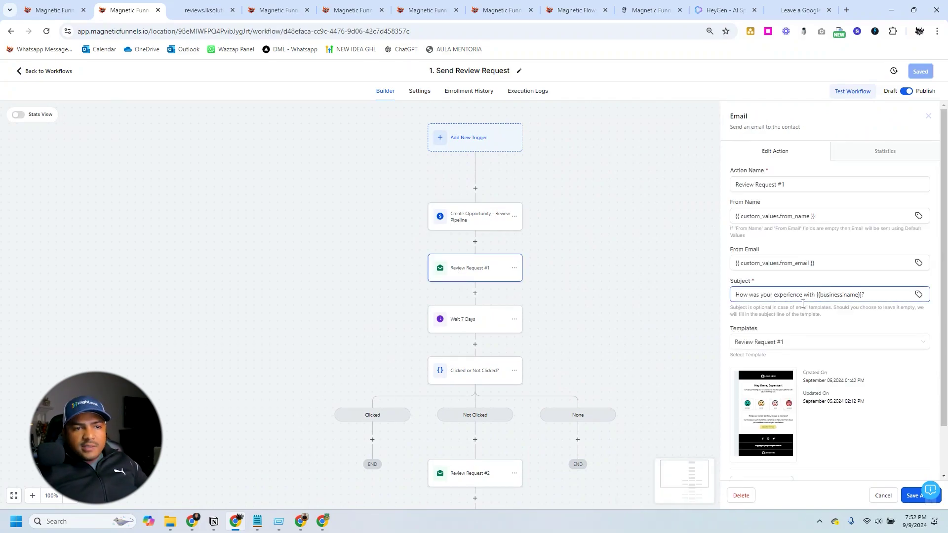
scroll(799, 303, "down", 2)
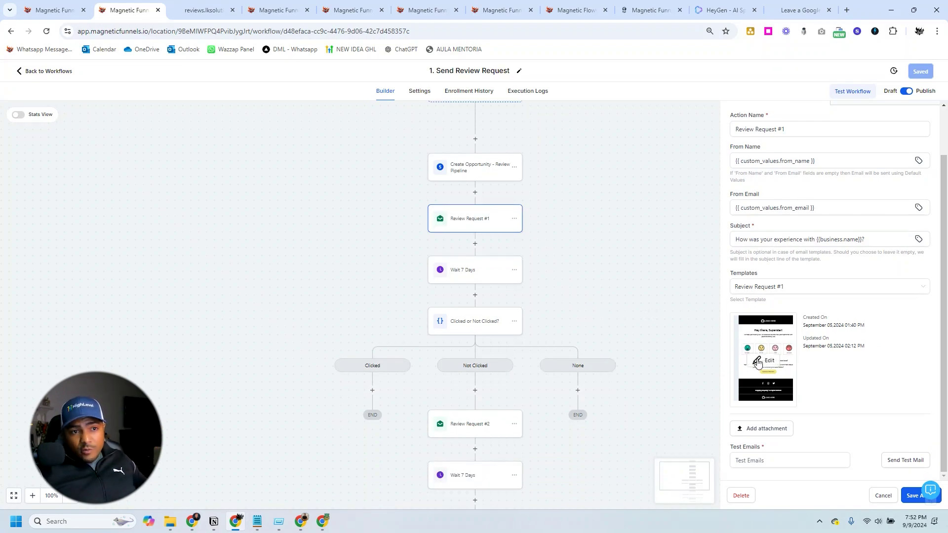
Inspect the Review Request #1 email template in the editor, close it, and check the Wait 7 Days action that follows it.
left_click(768, 364)
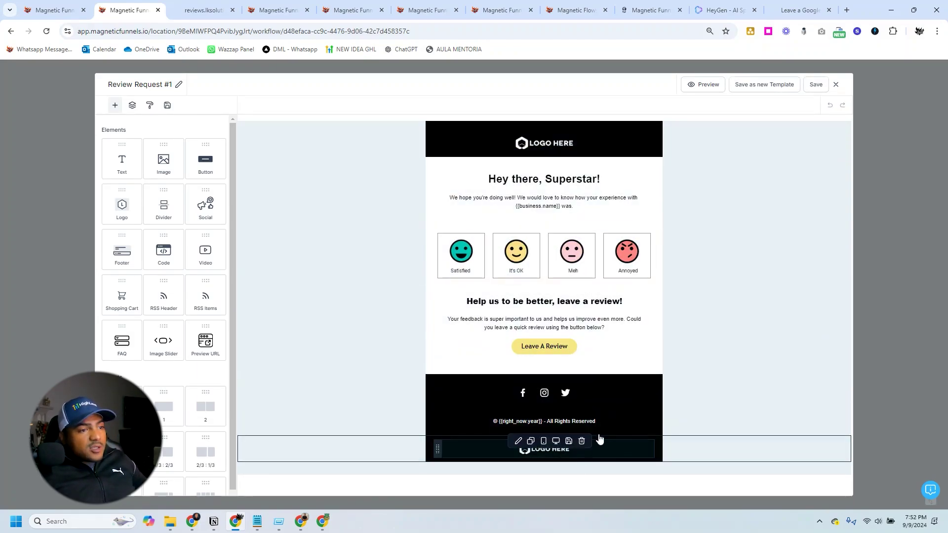
left_click(835, 84)
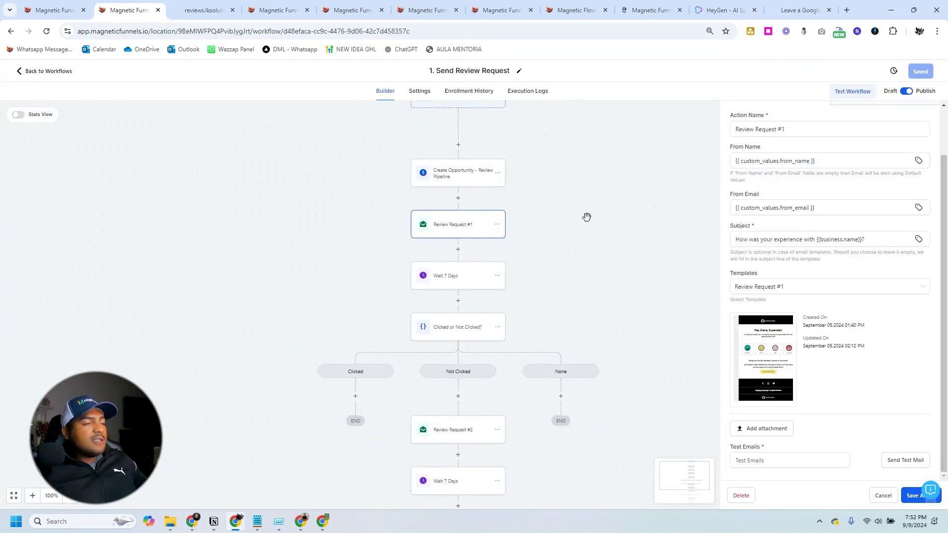
scroll(575, 236, "down", 2)
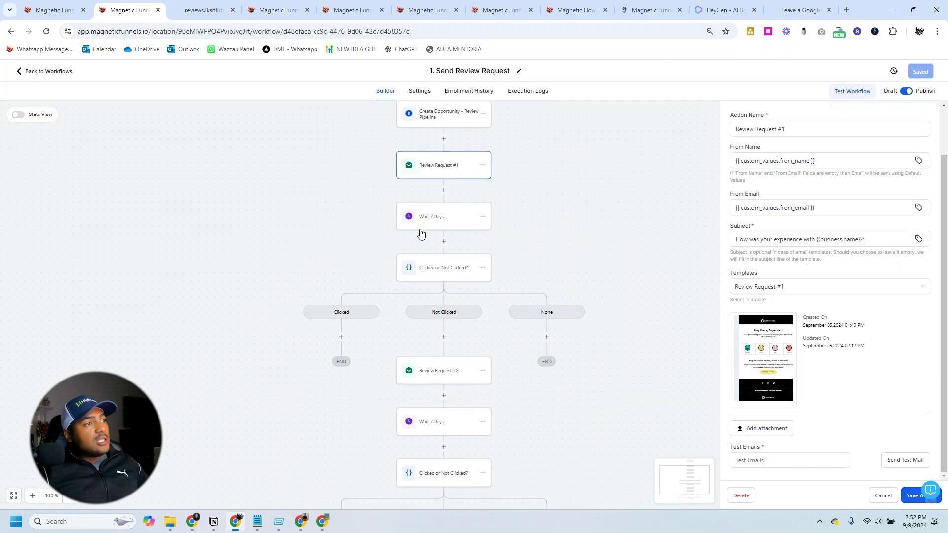
left_click(423, 219)
scroll(548, 296, "down", 2)
left_click(552, 360)
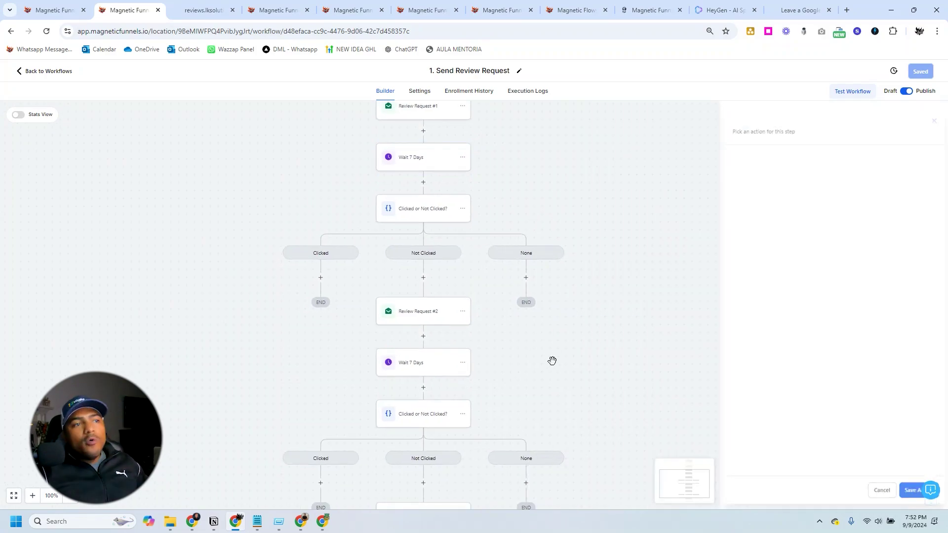
Inspect the Review Request #2 email action and close its settings.
scroll(551, 345, "down", 2)
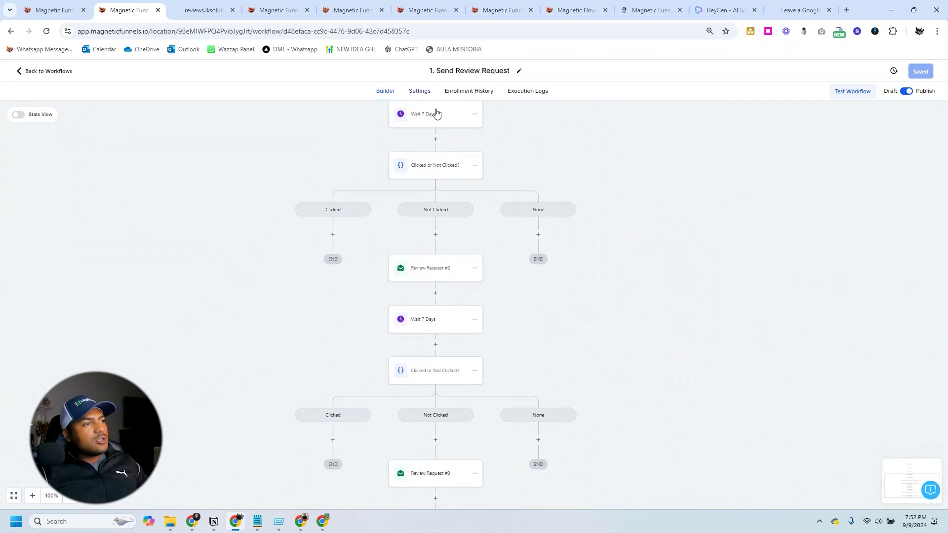
left_click(433, 262)
scroll(508, 315, "down", 5)
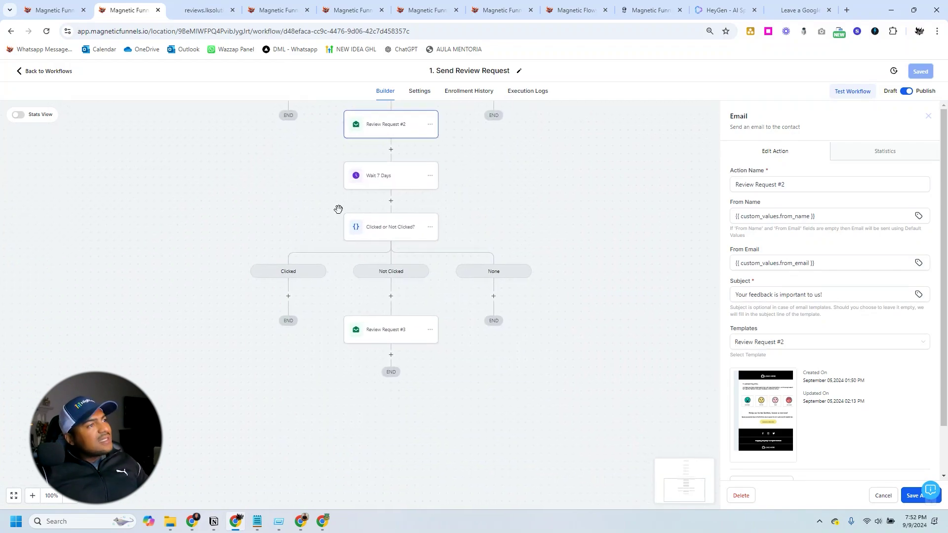
left_click(510, 205)
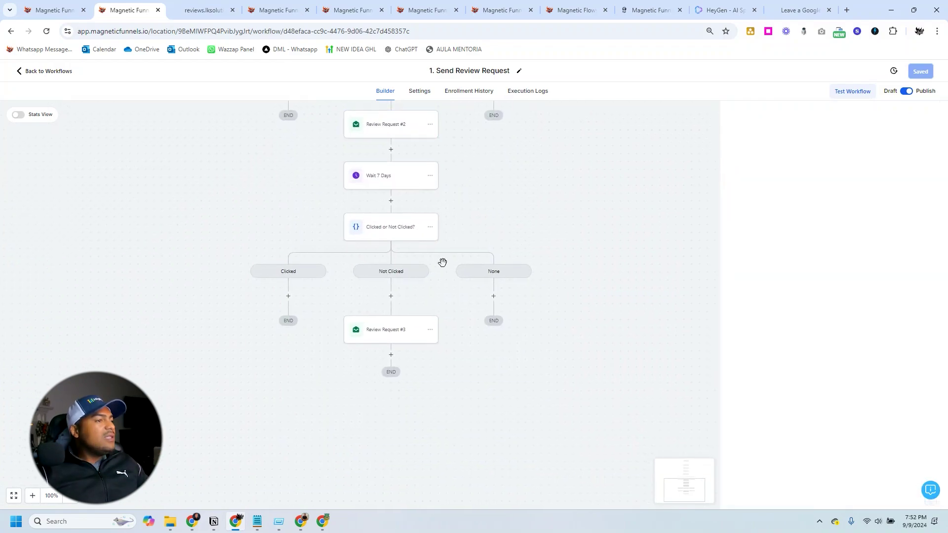
Examine the whole Send Review Request sequence, including its waits, Clicked or Not Clicked? branches and follow-up review emails.
scroll(592, 271, "up", 4)
scroll(592, 271, "up", 2)
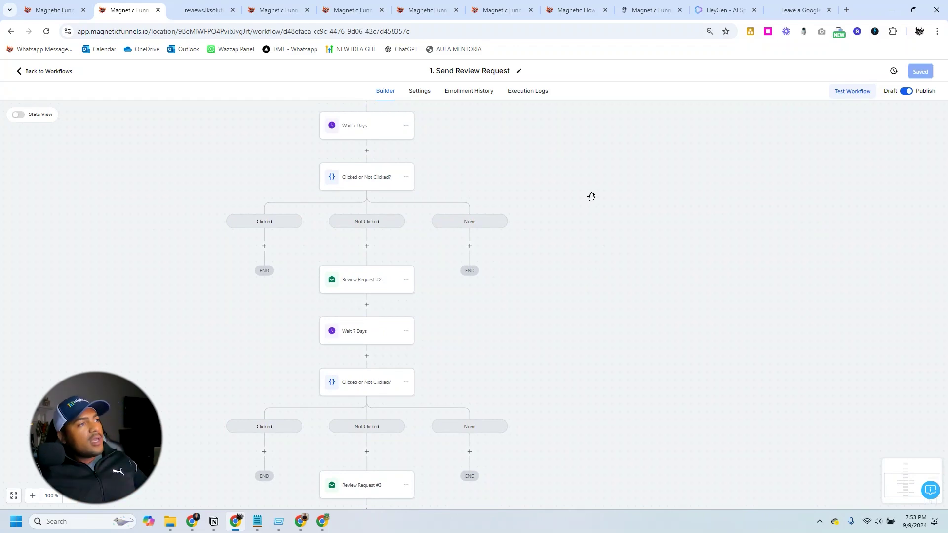
mouse_move(591, 197)
left_mouse_down()
mouse_move(587, 360)
mouse_move(584, 193)
left_mouse_up()
scroll(550, 232, "down", 4)
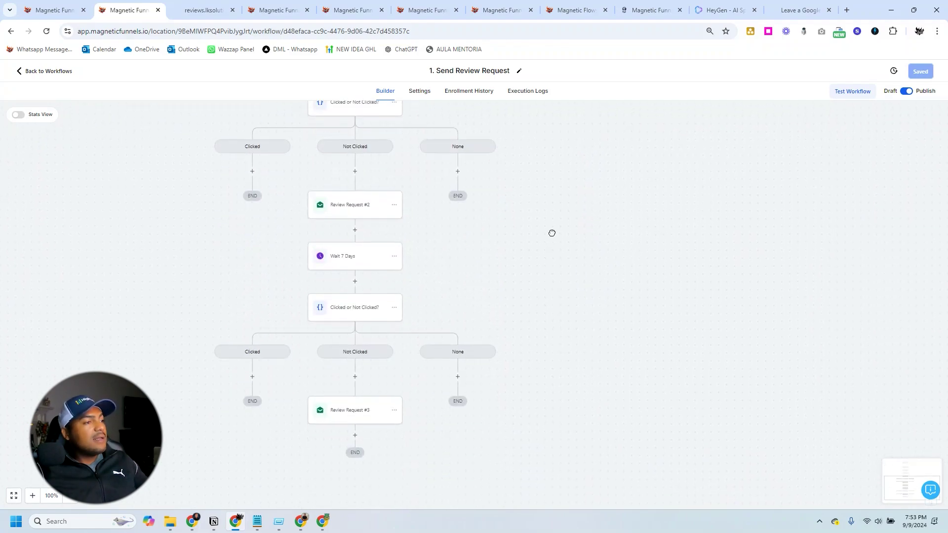
scroll(578, 212, "up", 5)
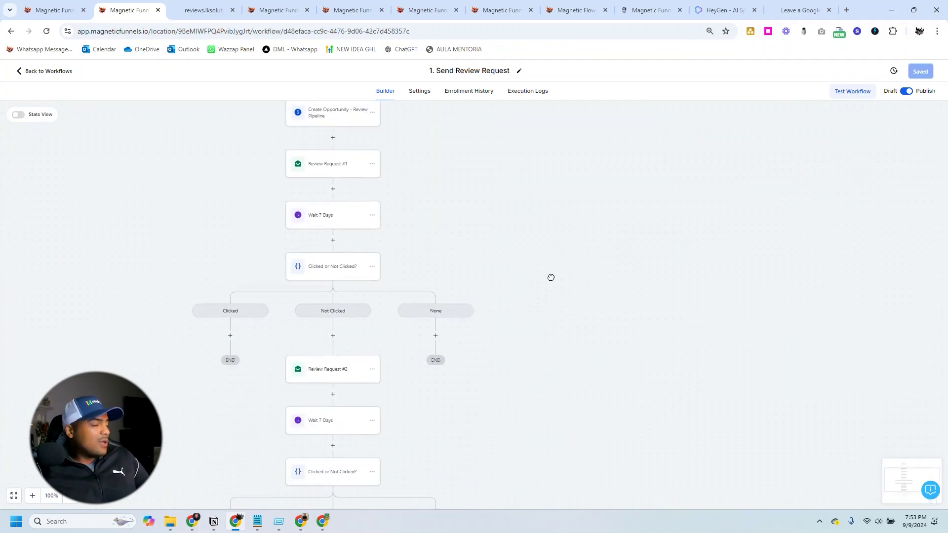
scroll(551, 277, "down", 4)
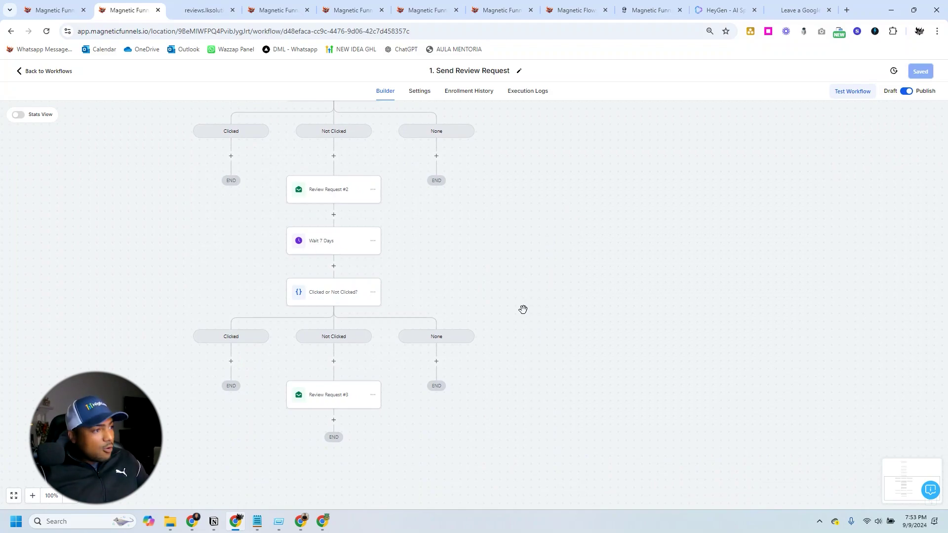
left_click_drag(526, 258, 520, 306)
scroll(529, 216, "up", 8)
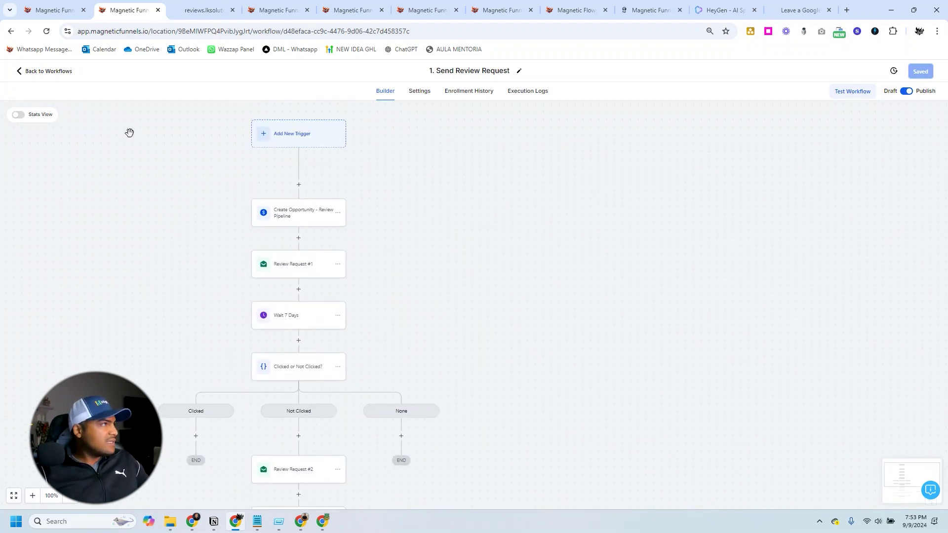
Open the 2. Clicked on Review Gating Link workflow and inspect its trigger and Add Tag action.
left_click(55, 72)
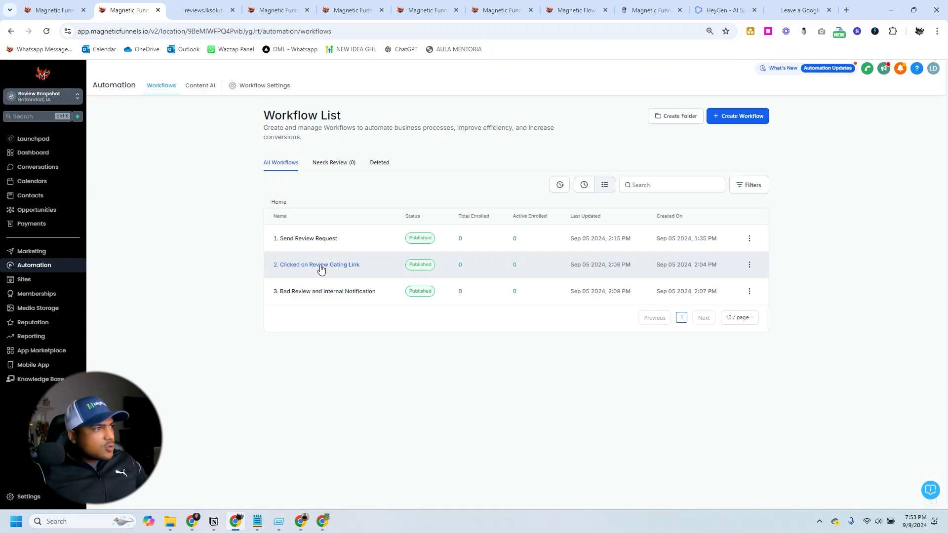
left_click(320, 266)
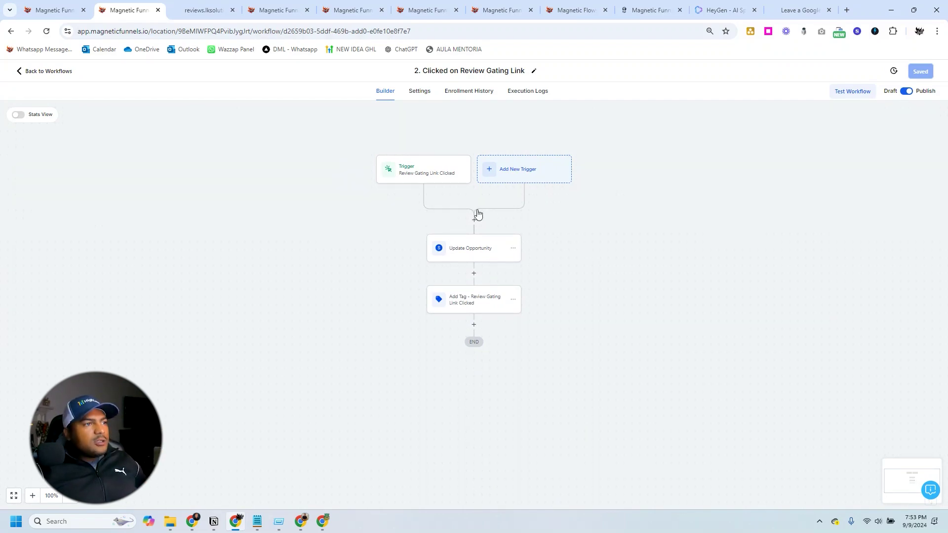
left_click(425, 174)
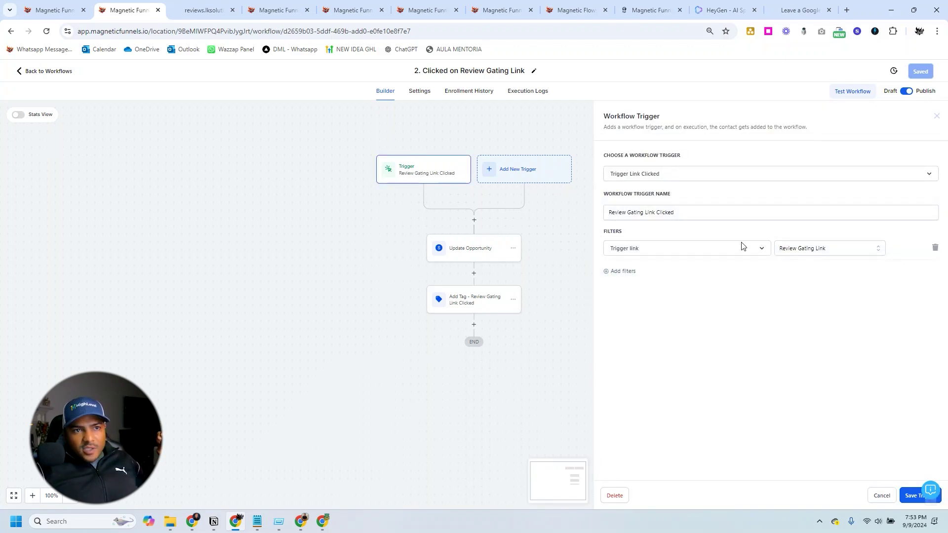
left_click(559, 260)
left_click(477, 306)
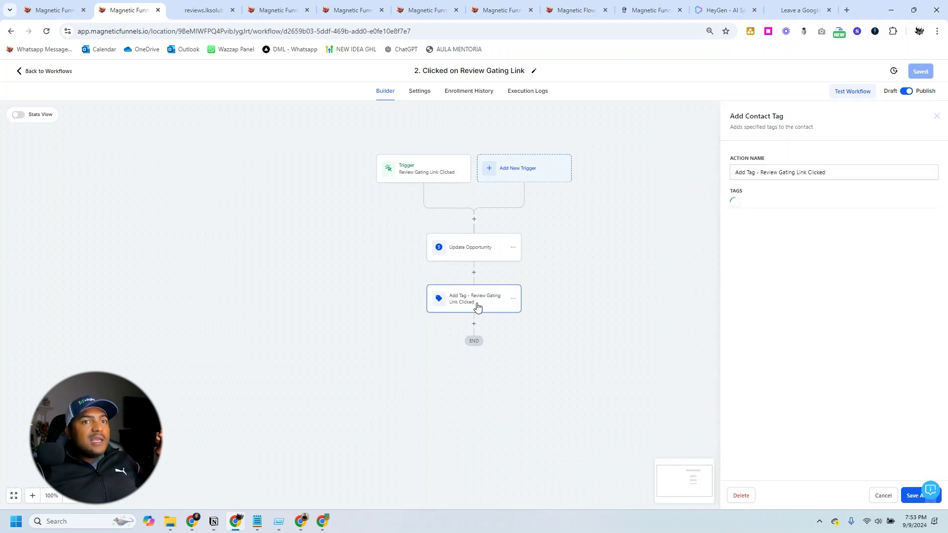
Open the 3. Bad Review and Internal Notification workflow and inspect its Bad Review Form Submitted trigger.
left_click(49, 71)
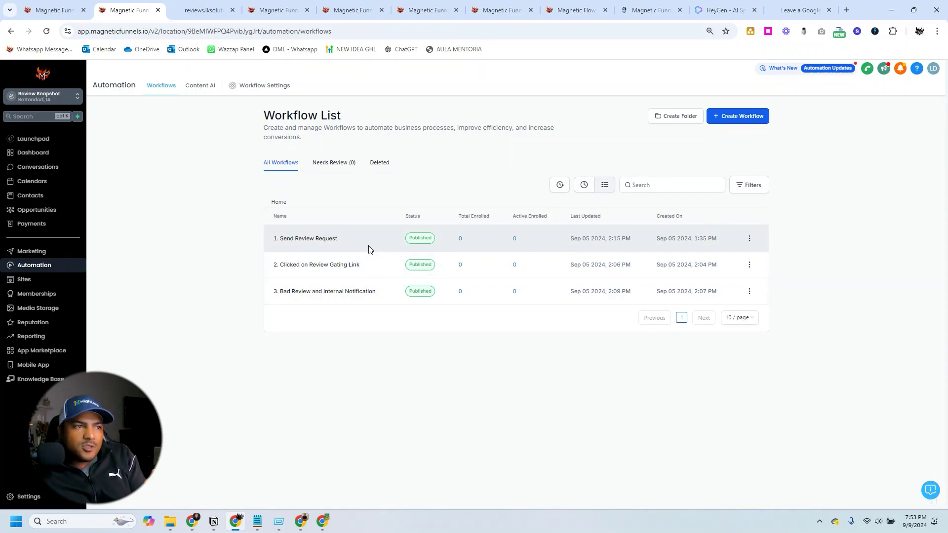
left_click(336, 292)
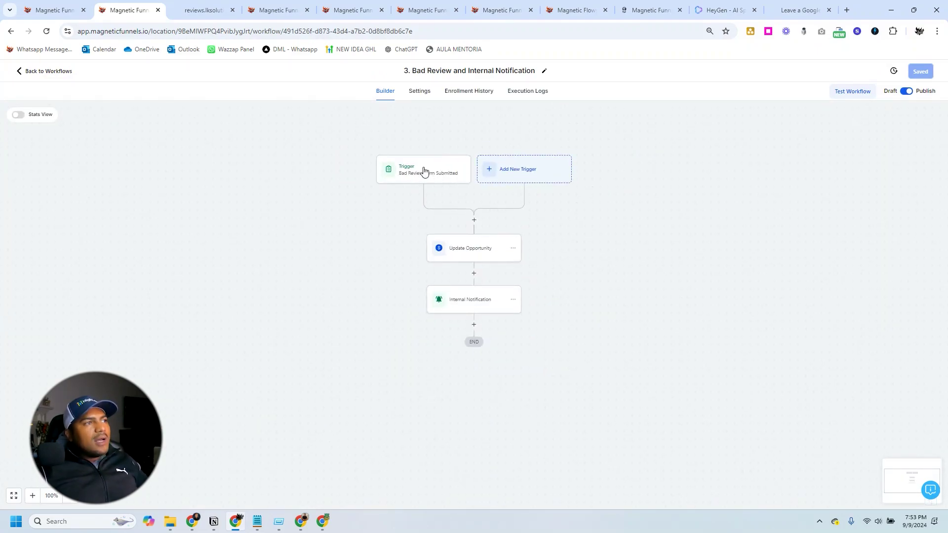
left_click(424, 171)
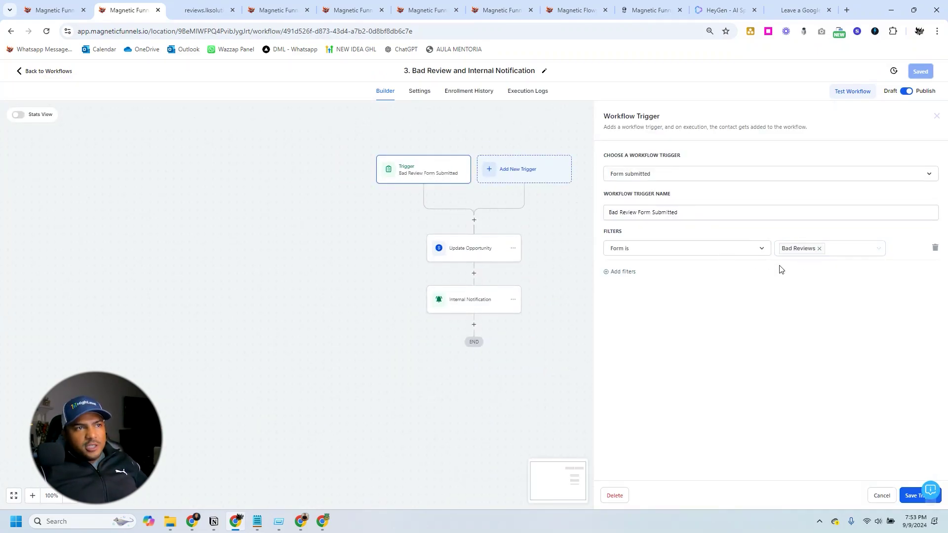
Inspect the Internal Notification action's message and recipient user type options, and close it without saving.
left_click(468, 302)
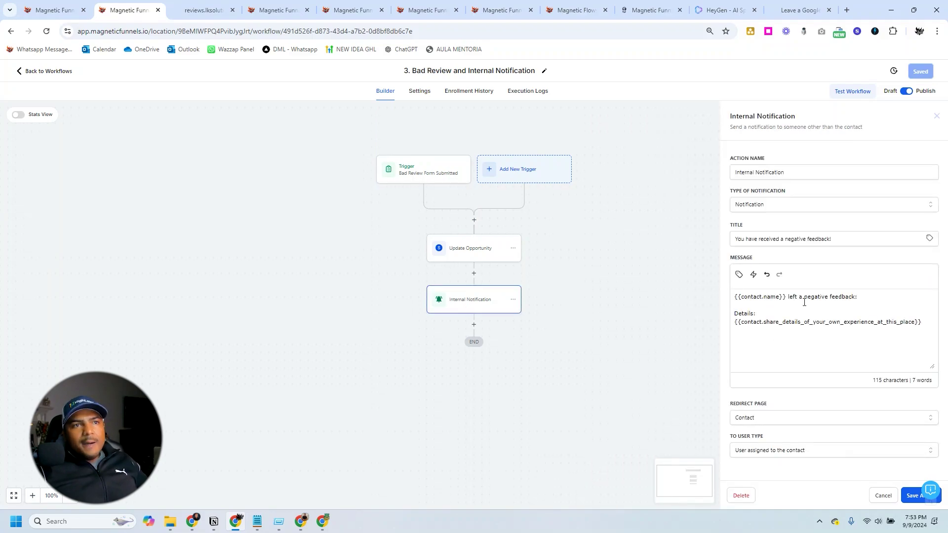
left_click(767, 450)
scroll(763, 470, "down", 1)
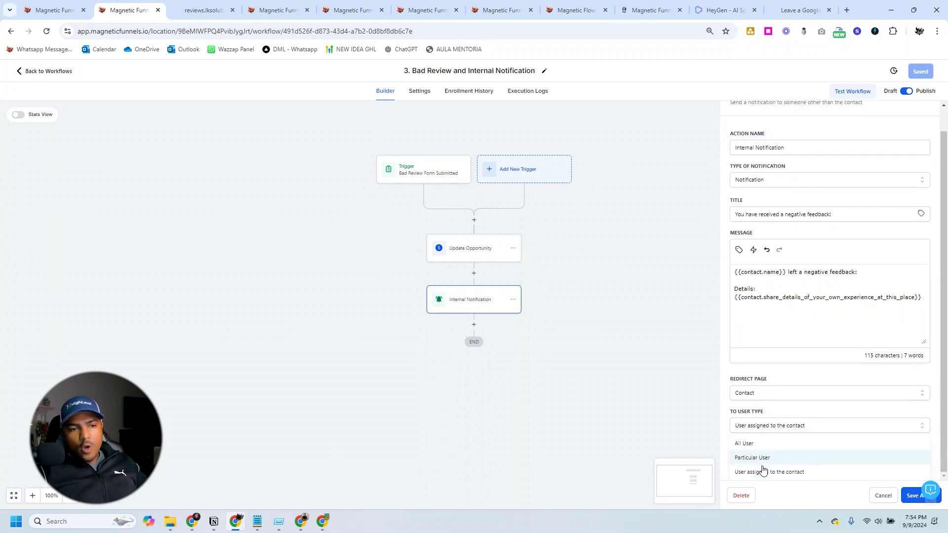
left_click(789, 373)
left_click(883, 495)
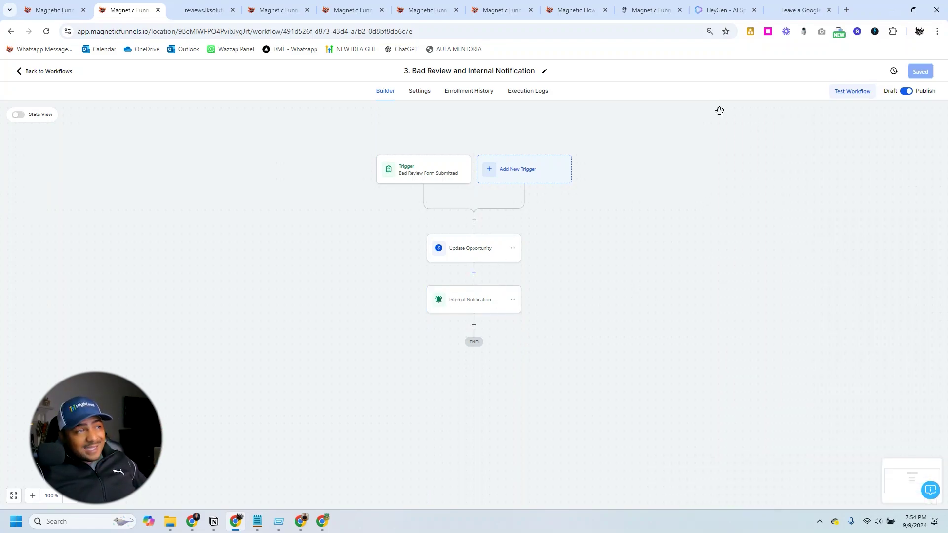
Leave the workflow, open the sub-account's Domains settings, and examine the reviews.lksolutions.org domain and its root part.
left_click(45, 71)
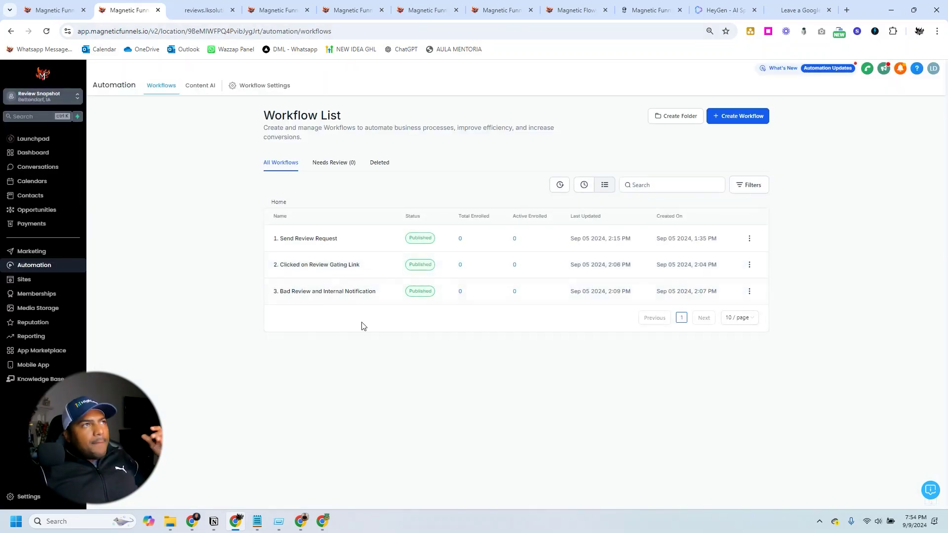
left_click(30, 495)
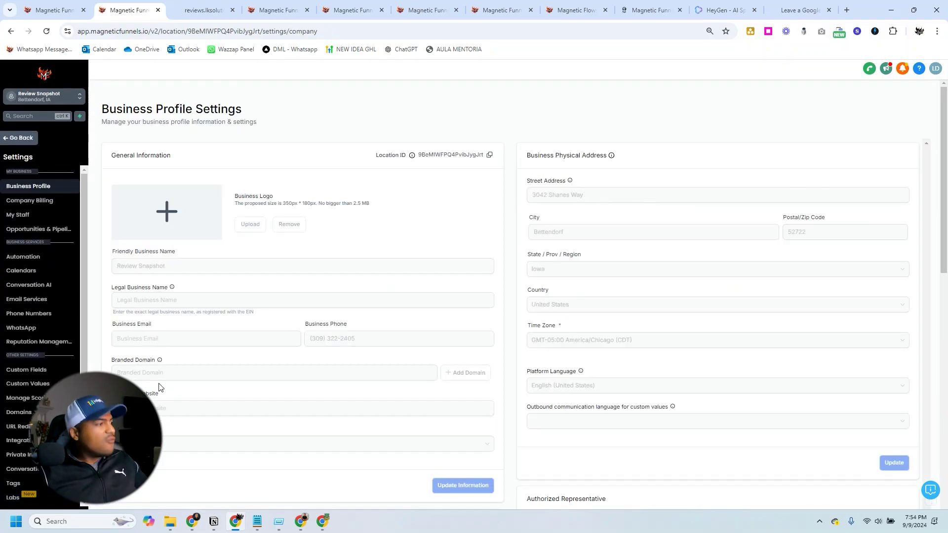
left_click(19, 412)
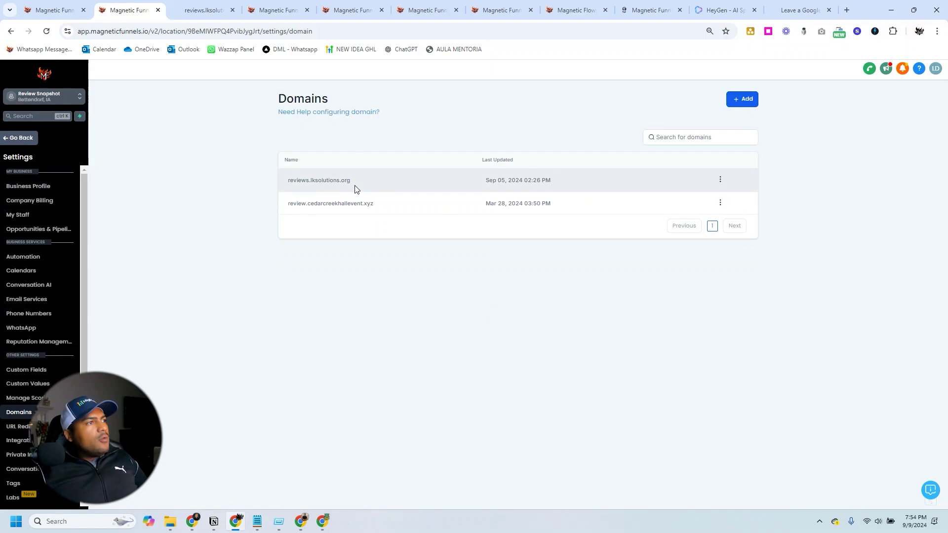
left_click_drag(353, 186, 283, 188)
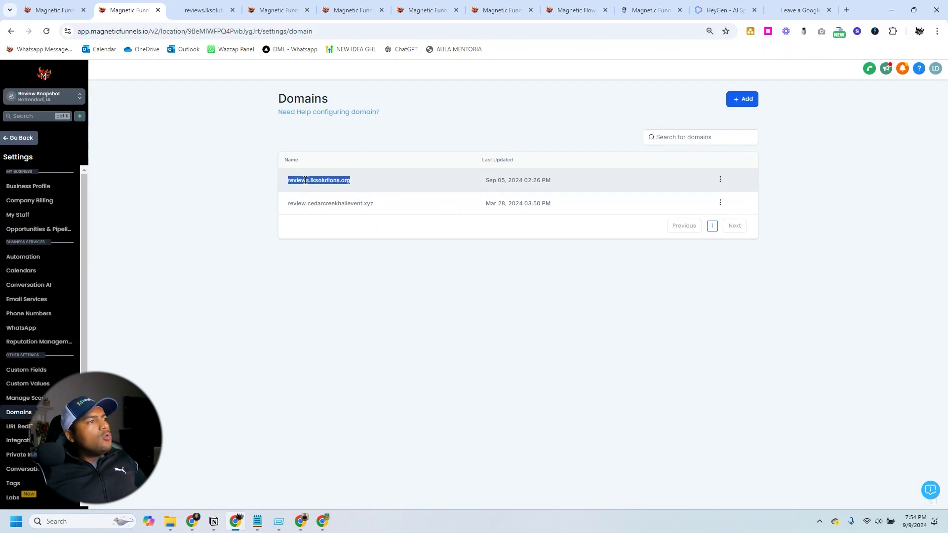
left_click(306, 180)
left_click_drag(352, 182, 311, 189)
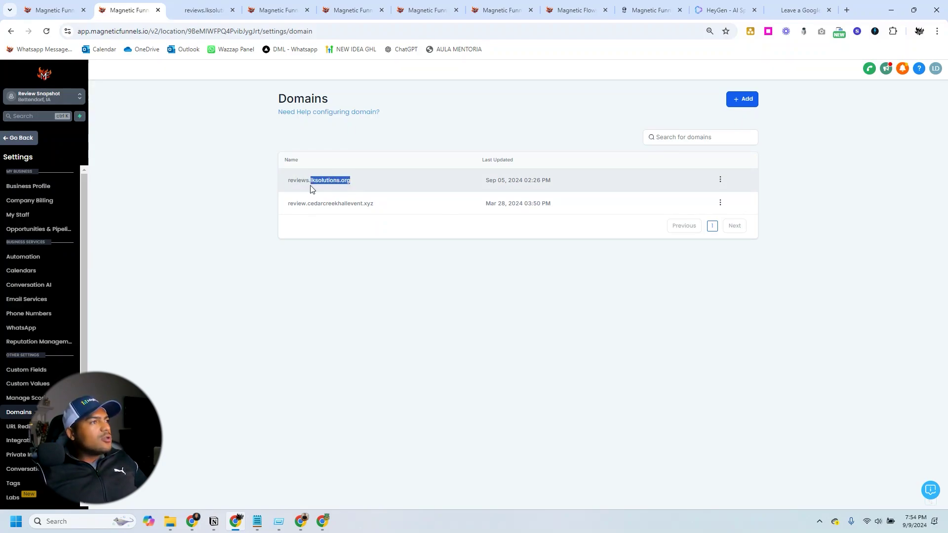
left_click(338, 247)
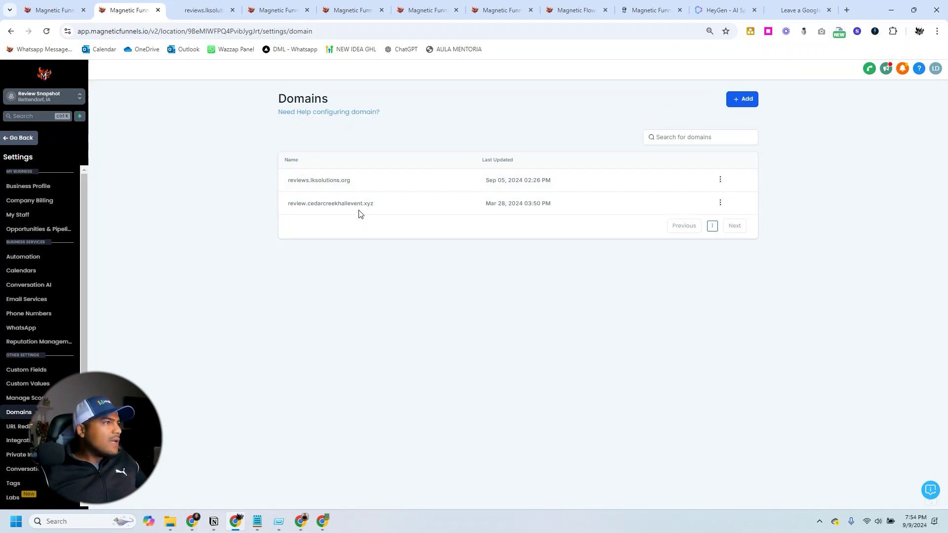
left_click_drag(287, 180, 357, 182)
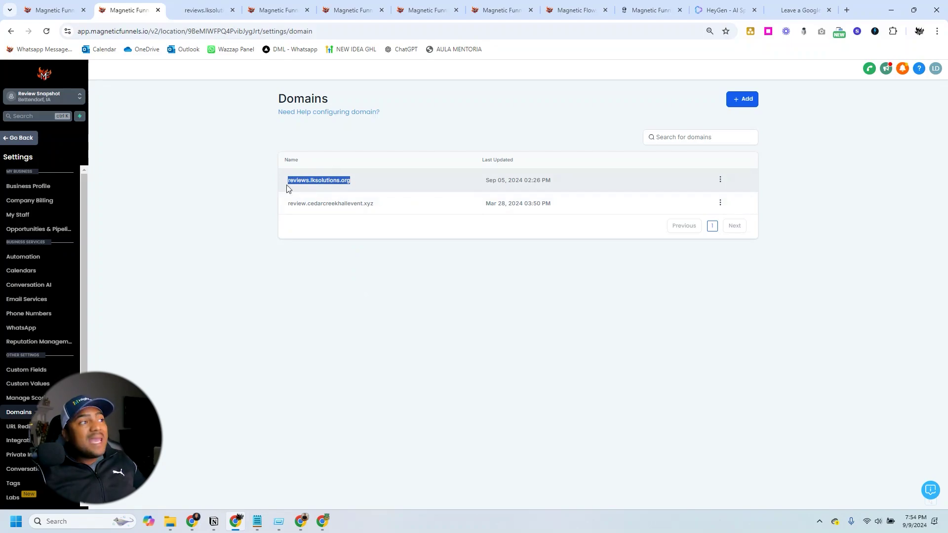
Open the MF Review Gating funnel and inspect the How was your experience? step's URL and publishing settings.
left_click(19, 140)
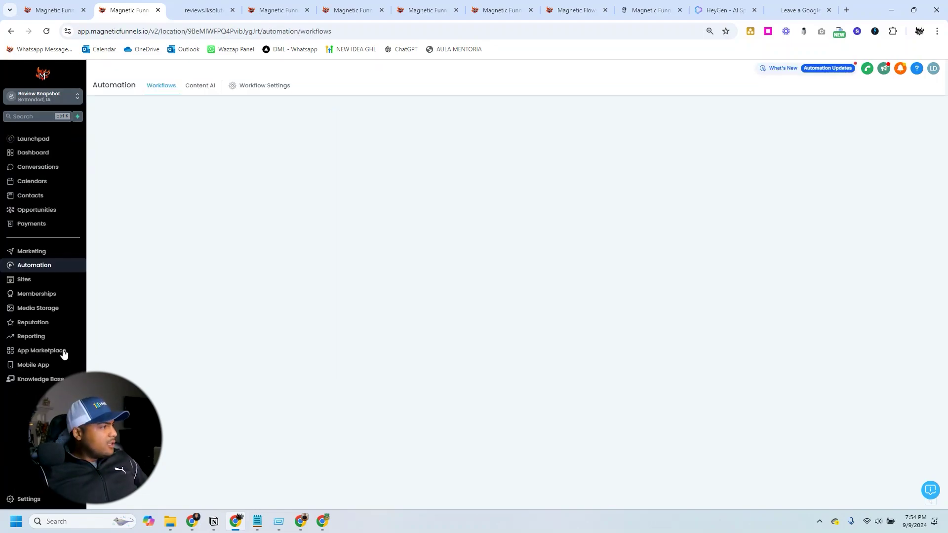
left_click(25, 283)
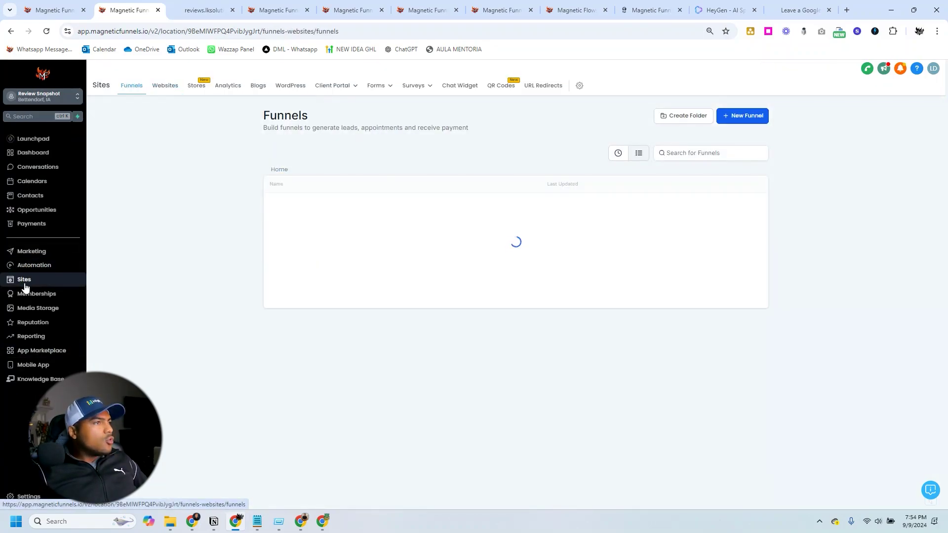
left_click(304, 200)
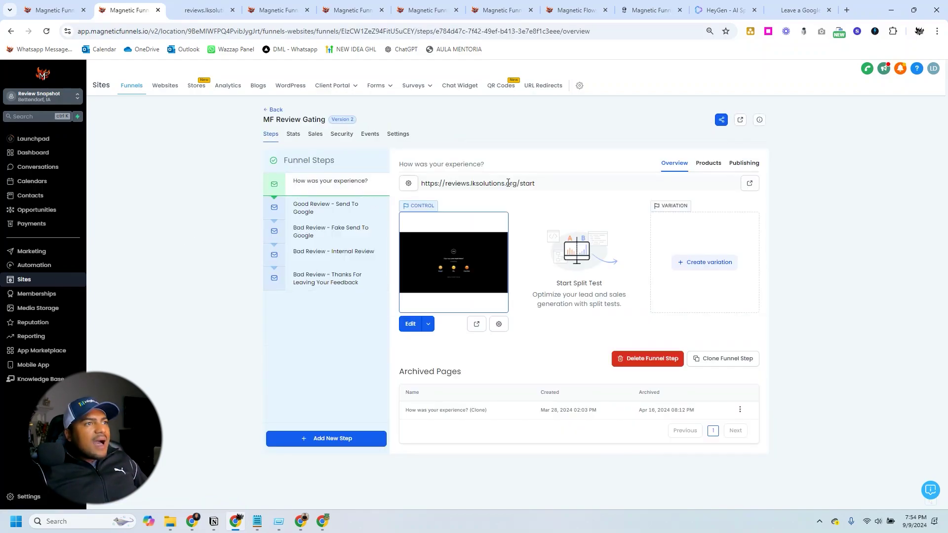
left_click_drag(534, 183, 517, 184)
left_click(537, 186)
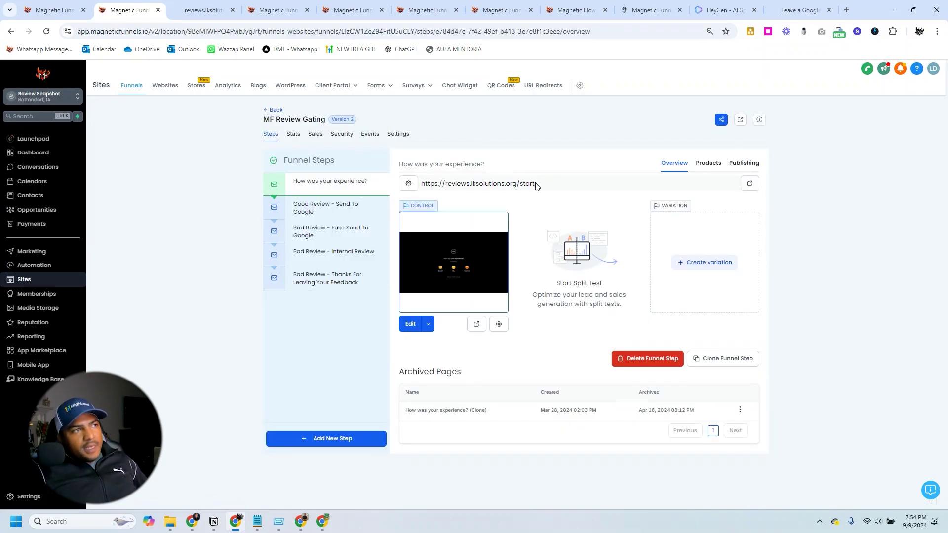
left_click_drag(424, 183, 537, 186)
left_click(539, 187)
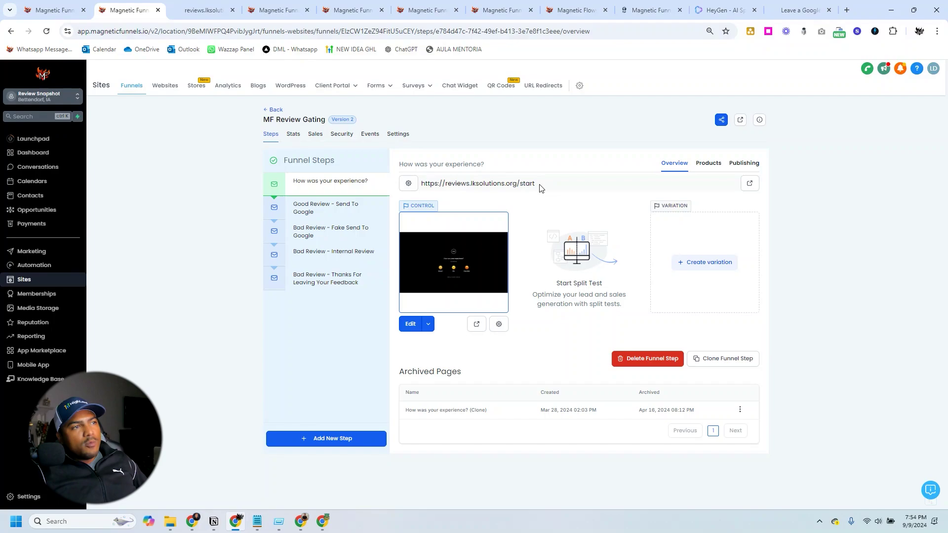
left_click(742, 164)
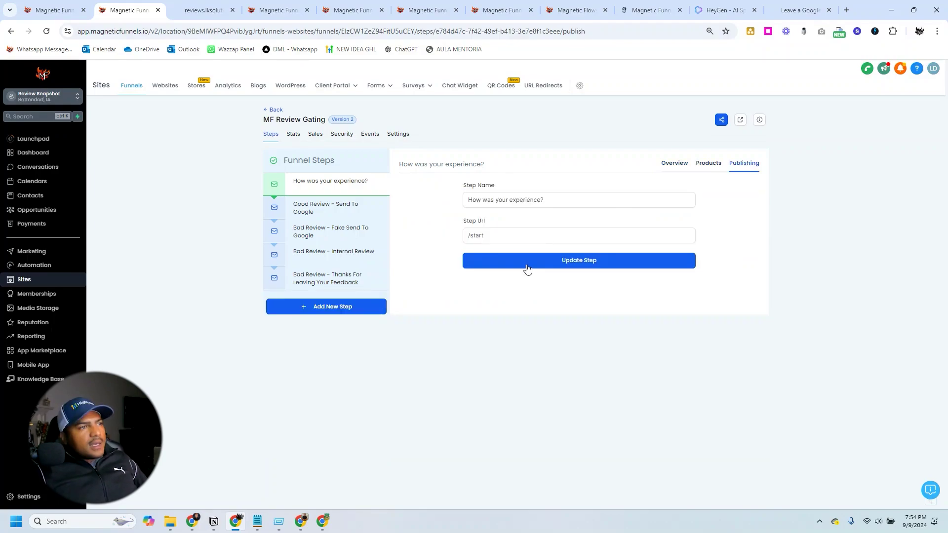
Inspect the Step Url paths of the How was your experience? and Bad Review - Fake Send To Google funnel steps, and return to the first step's overview.
left_click(476, 235)
left_click_drag(484, 235, 463, 236)
left_click(344, 216)
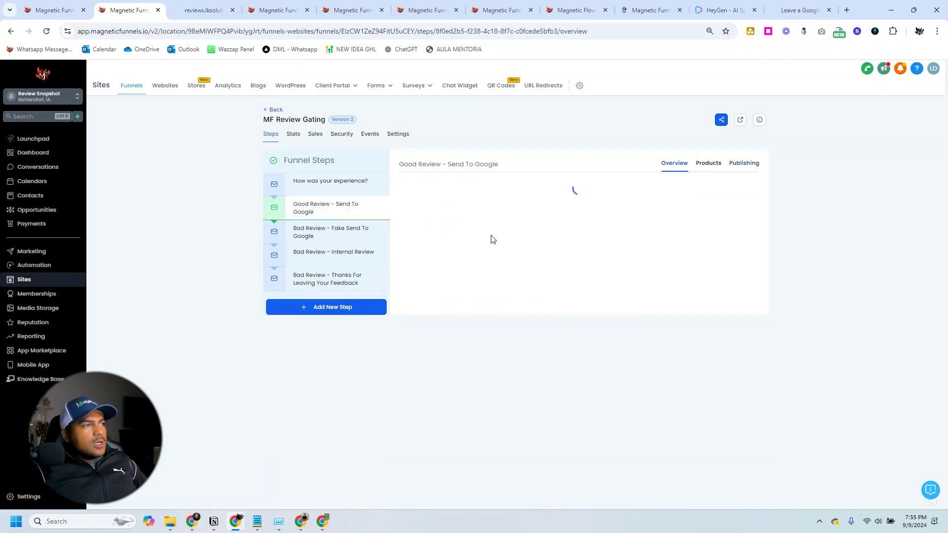
left_click(331, 232)
left_click(743, 163)
left_click(503, 234)
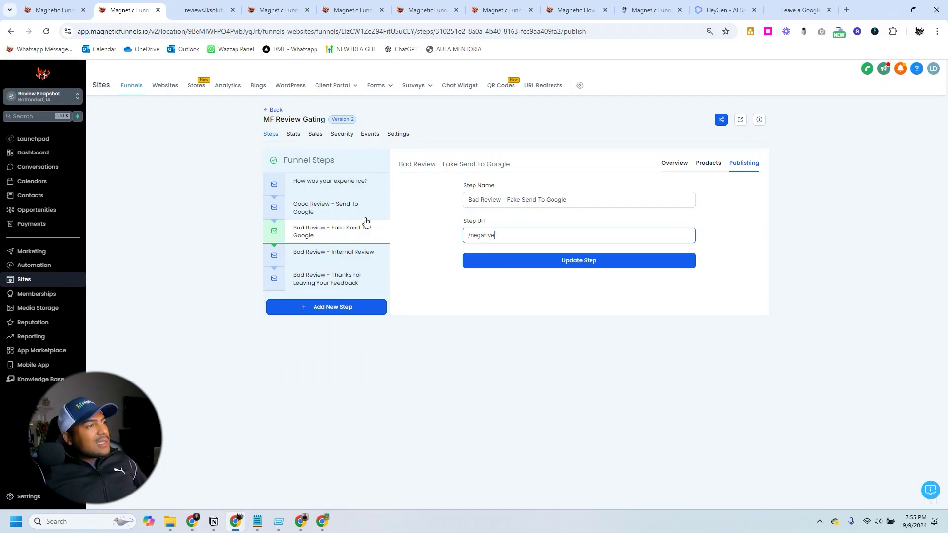
left_click(353, 210)
left_click(375, 186)
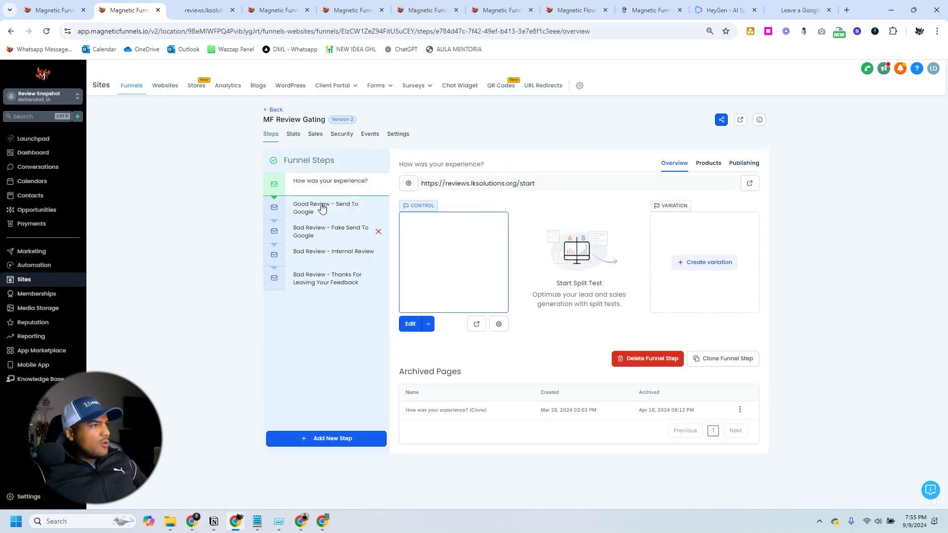
left_click(380, 186)
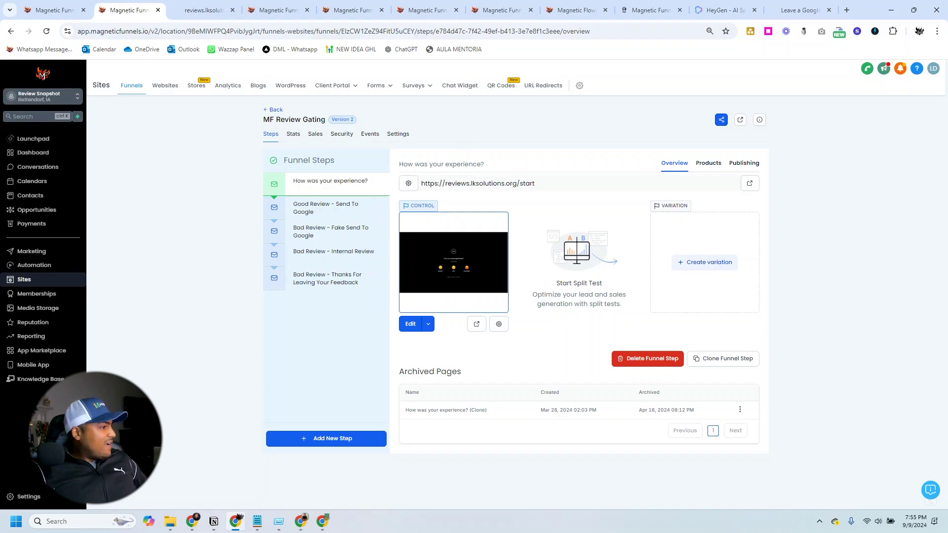
Open the sub-account's Custom Values settings and examine the GMB Review entry's name and Google review link.
left_click(24, 497)
left_click(27, 384)
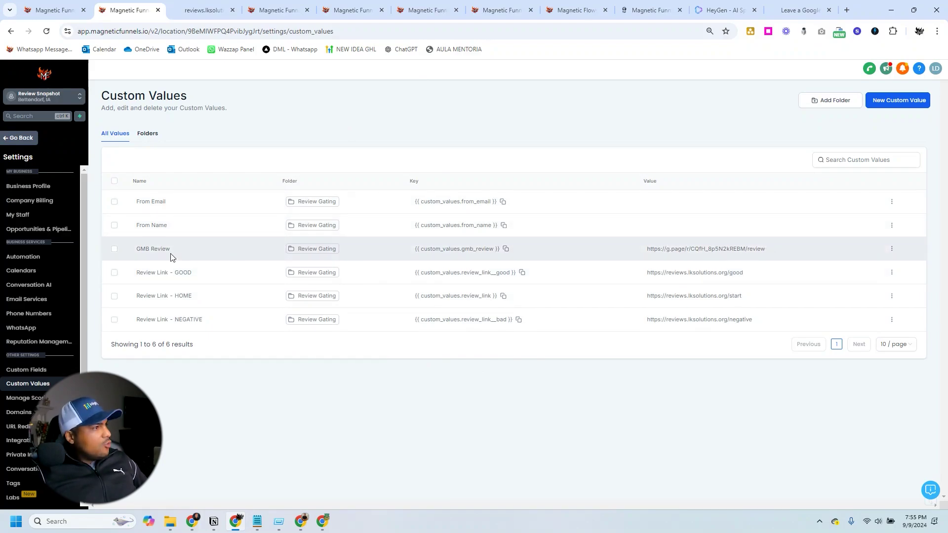
left_click_drag(175, 254, 136, 255)
left_click_drag(767, 248, 647, 249)
left_click(685, 252)
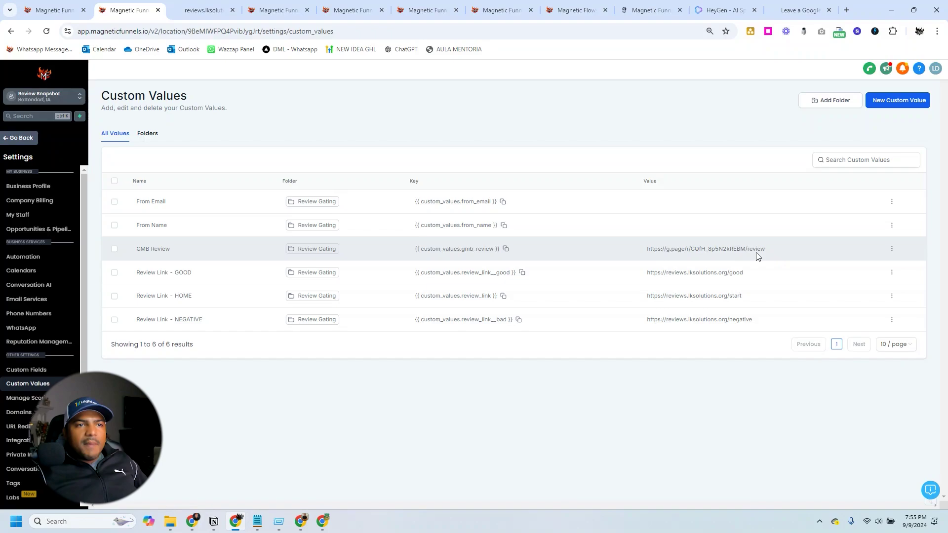
left_click_drag(770, 248, 651, 249)
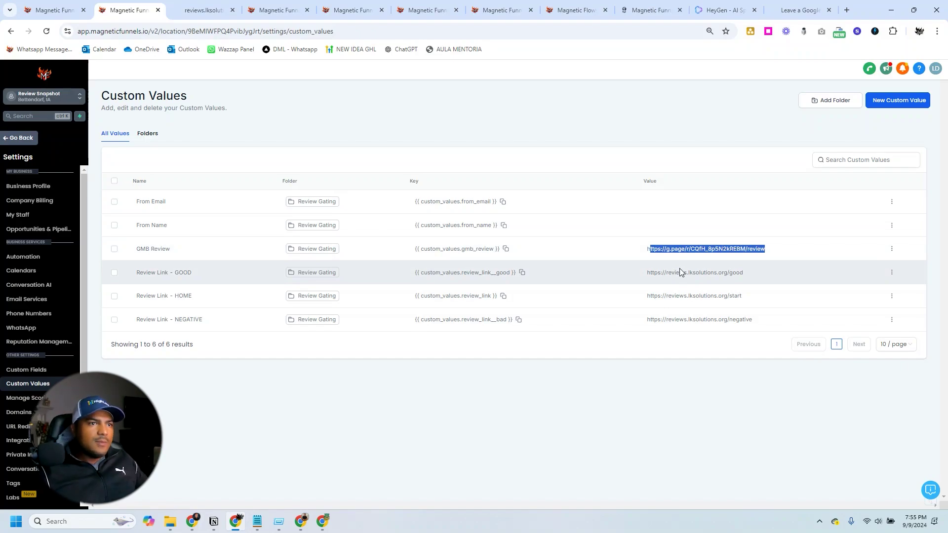
Examine the URLs and paths stored in the Review Link - GOOD, NEGATIVE and HOME custom values.
left_click(174, 273)
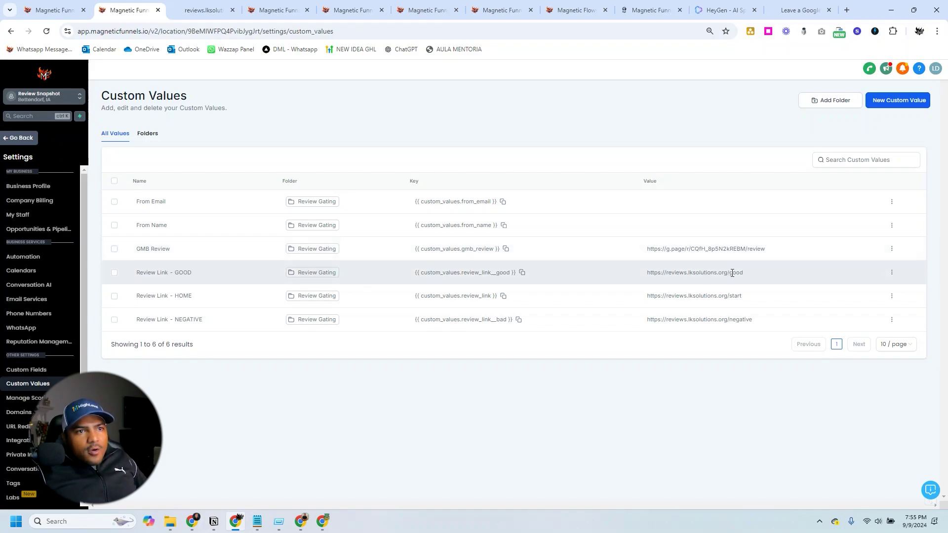
left_click_drag(730, 273, 749, 277)
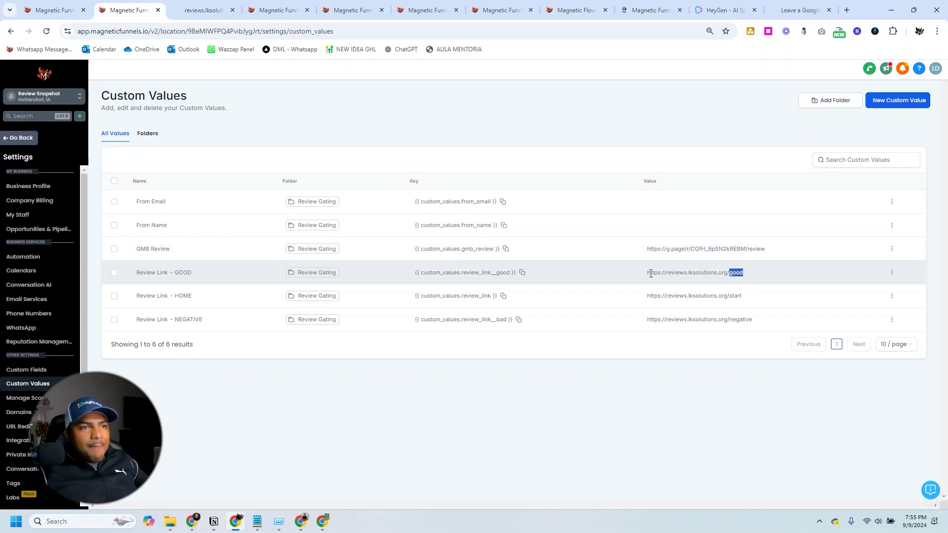
left_click_drag(648, 275, 744, 275)
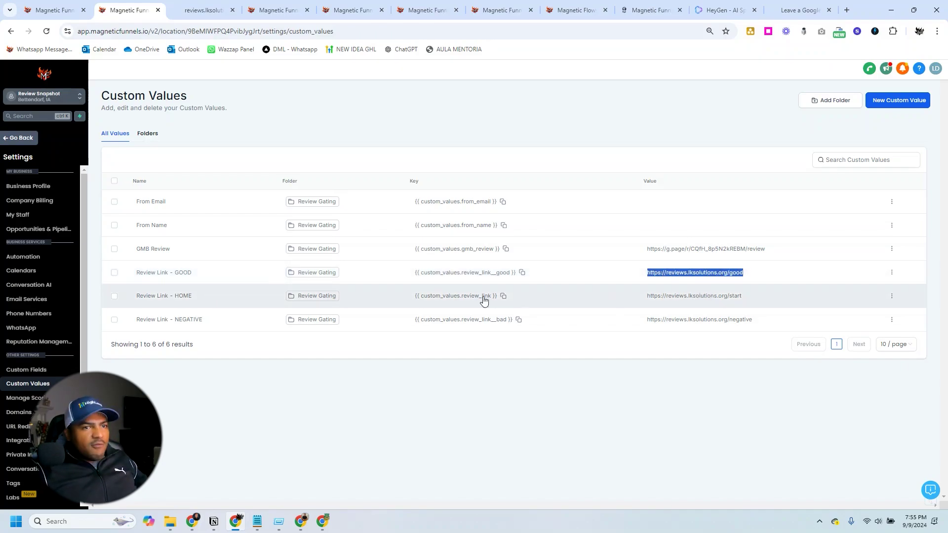
left_click_drag(753, 319, 645, 320)
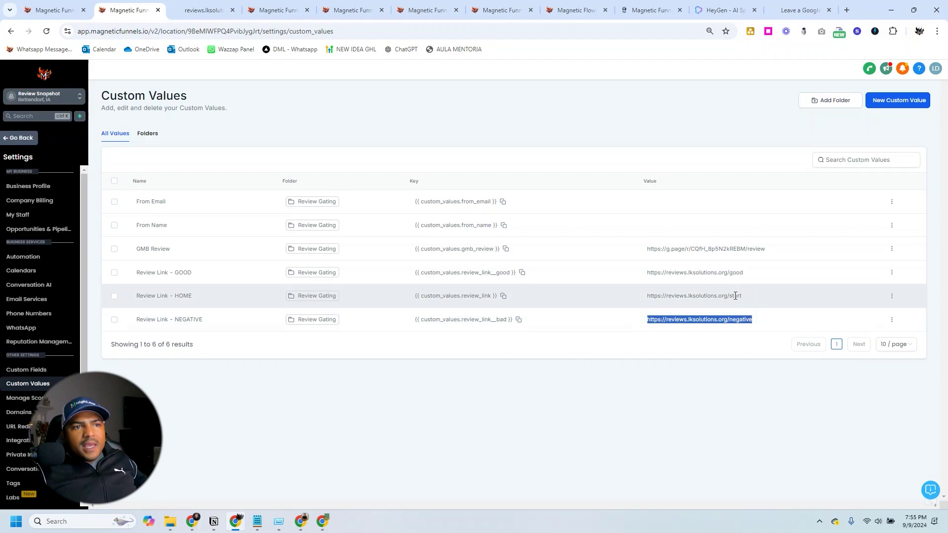
left_click_drag(757, 296, 623, 299)
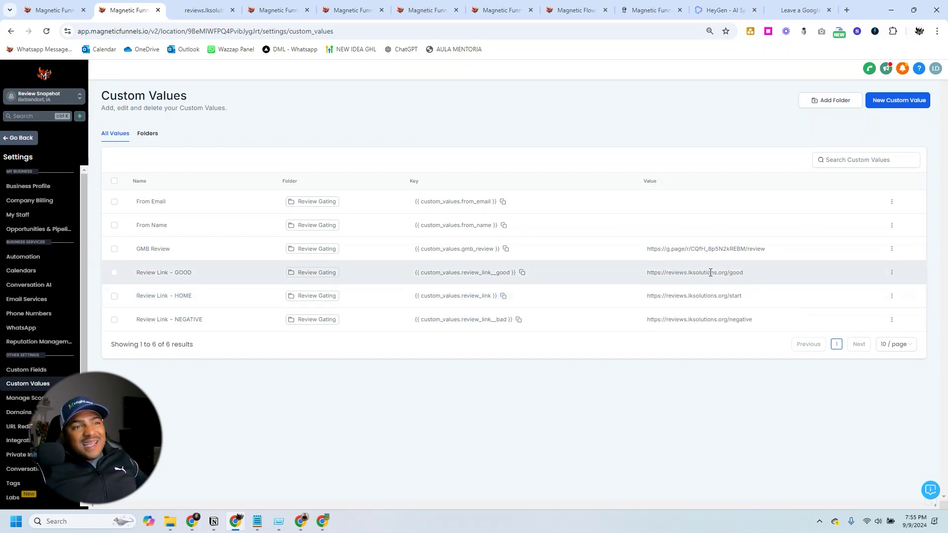
Compare the domain part of the GOOD and NEGATIVE review links with the HOME link's full URL.
triple_click(679, 273)
triple_click(702, 319)
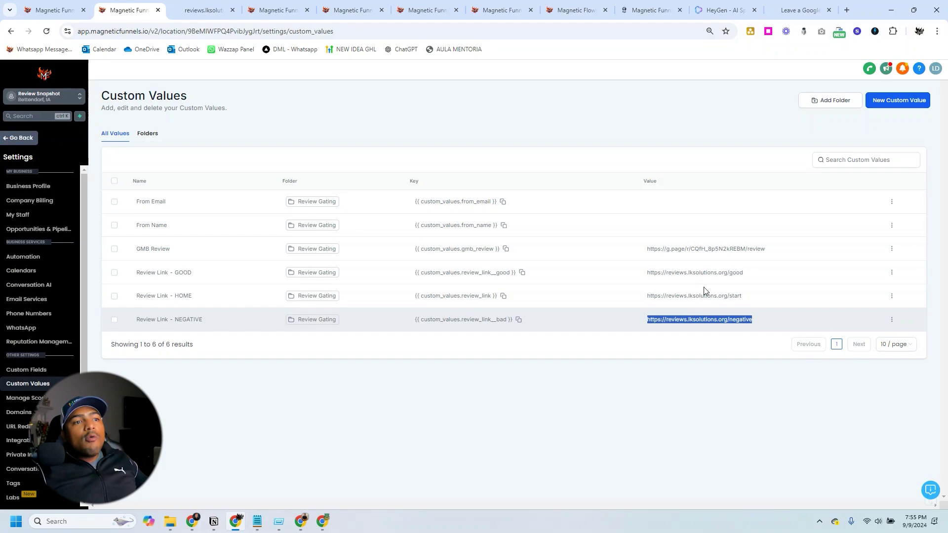
triple_click(681, 272)
triple_click(693, 319)
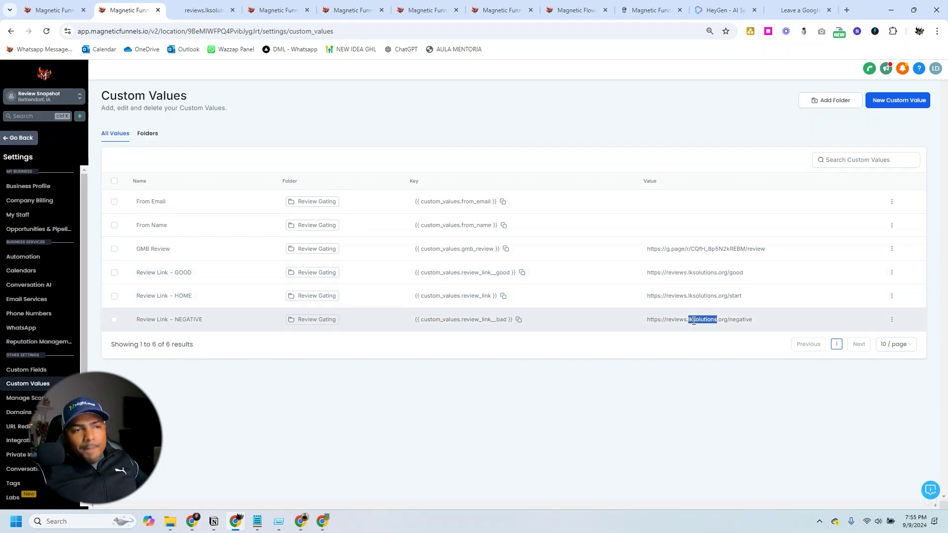
triple_click(695, 272)
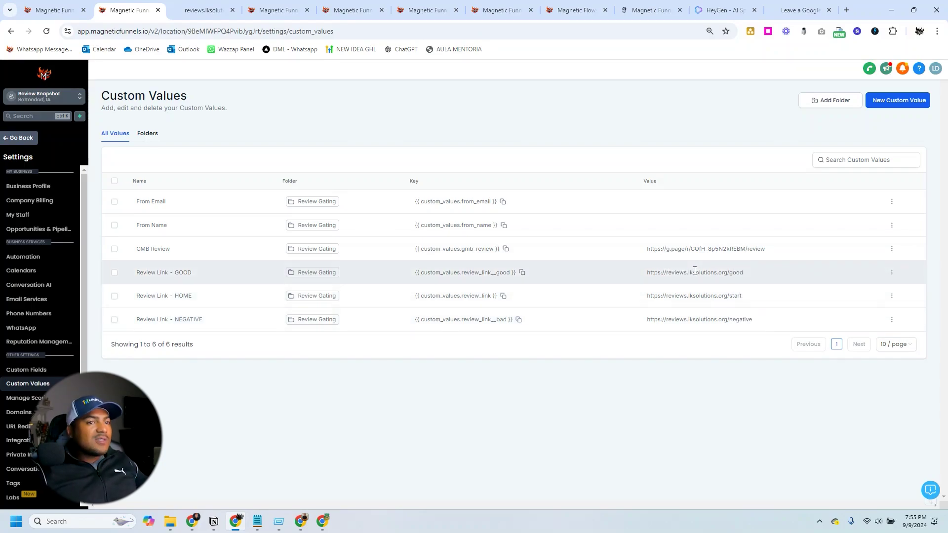
double_click(684, 295)
triple_click(684, 295)
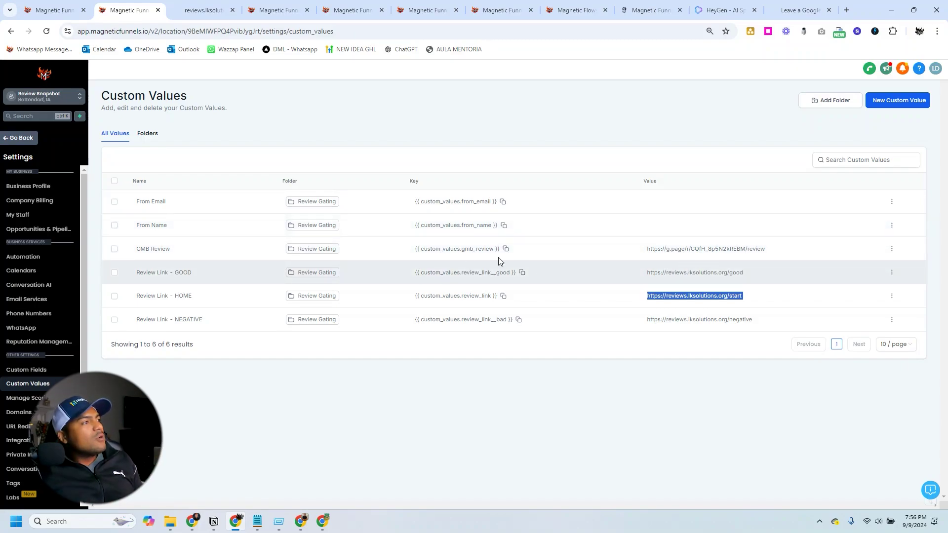
Examine the From Email and From Name custom values, and recheck the GMB Review link.
left_click_drag(164, 201, 138, 202)
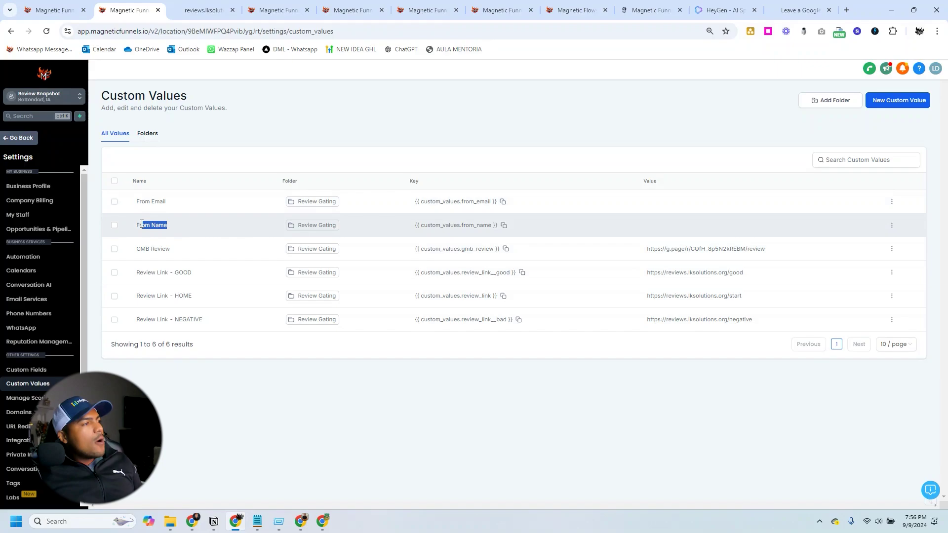
left_click_drag(647, 249, 765, 248)
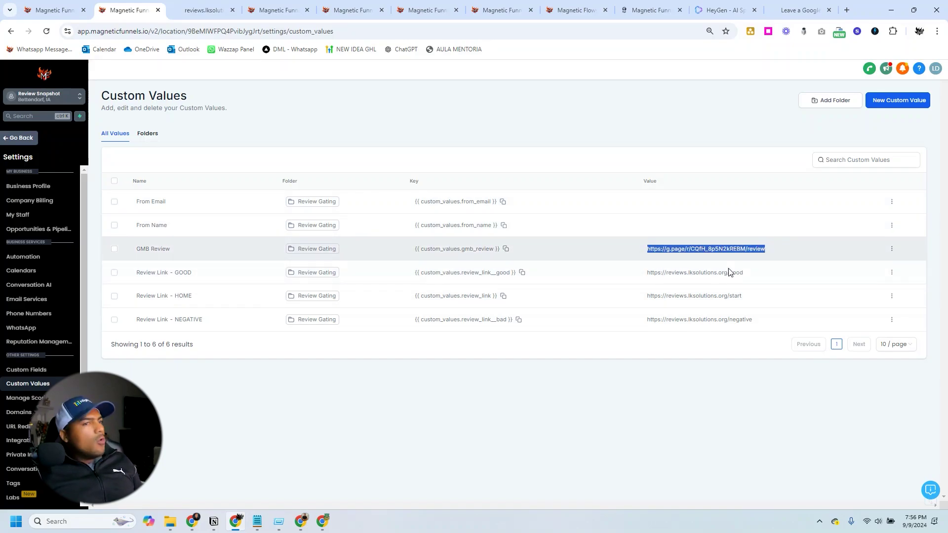
left_click(694, 284)
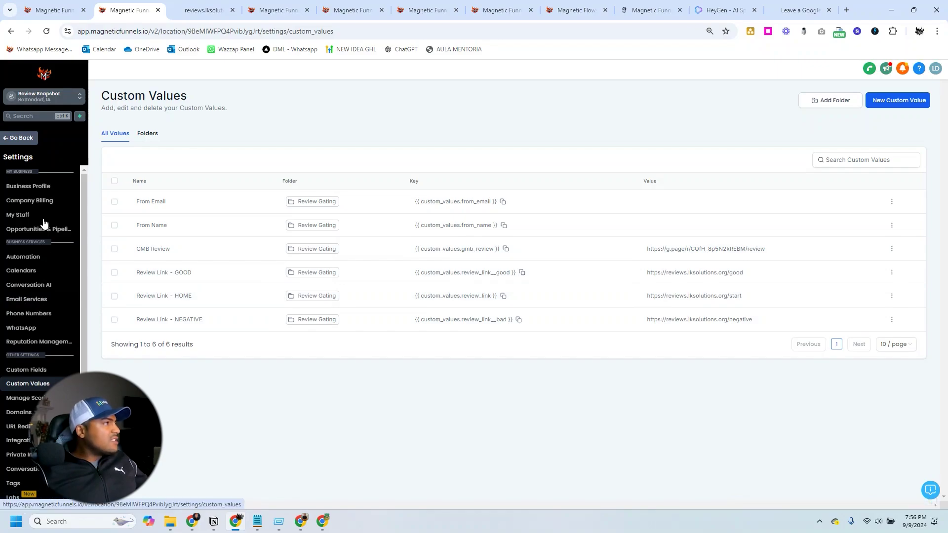
Leave the settings and open the Marketing section's trigger links to examine the Review Gating Link's URL.
left_click(18, 139)
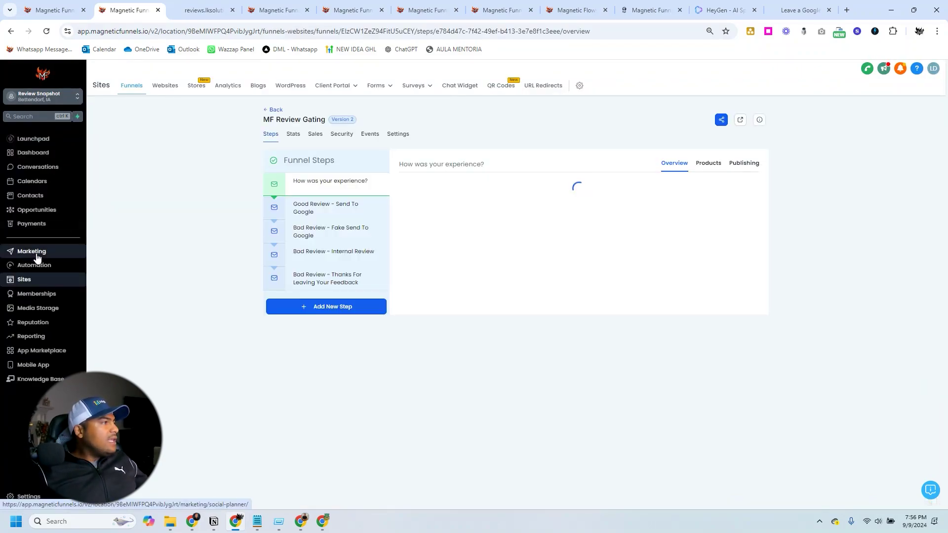
left_click(36, 253)
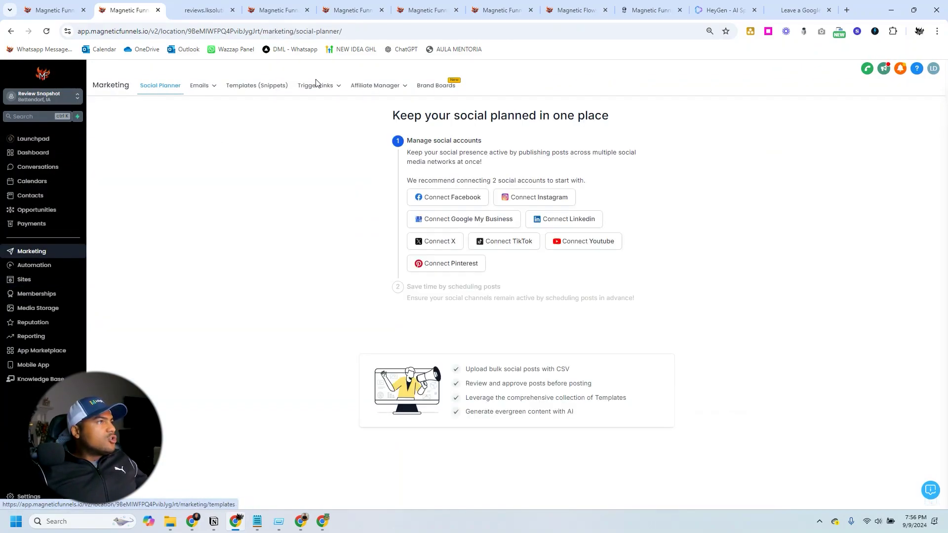
mouse_move(315, 84)
left_click(318, 108)
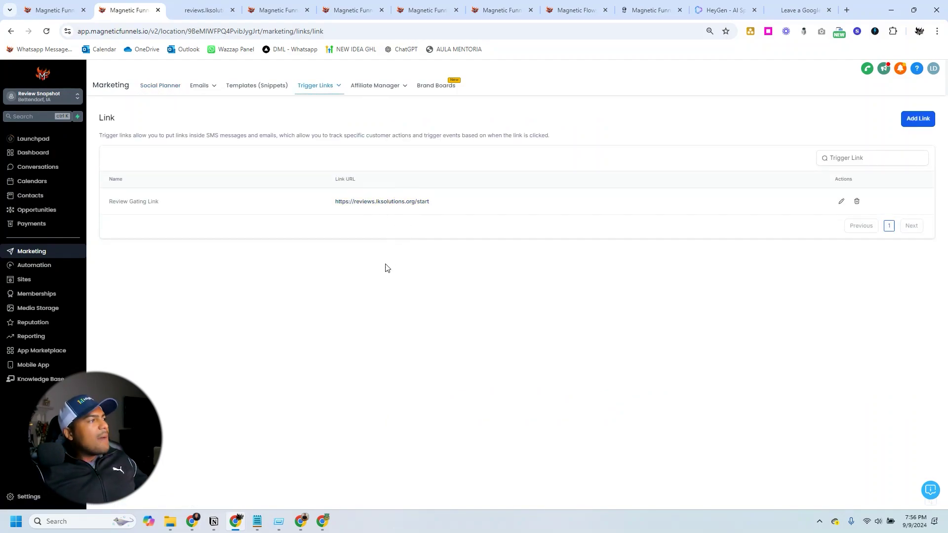
Reopen the MF Review Gating funnel to view its list of steps.
left_click(29, 279)
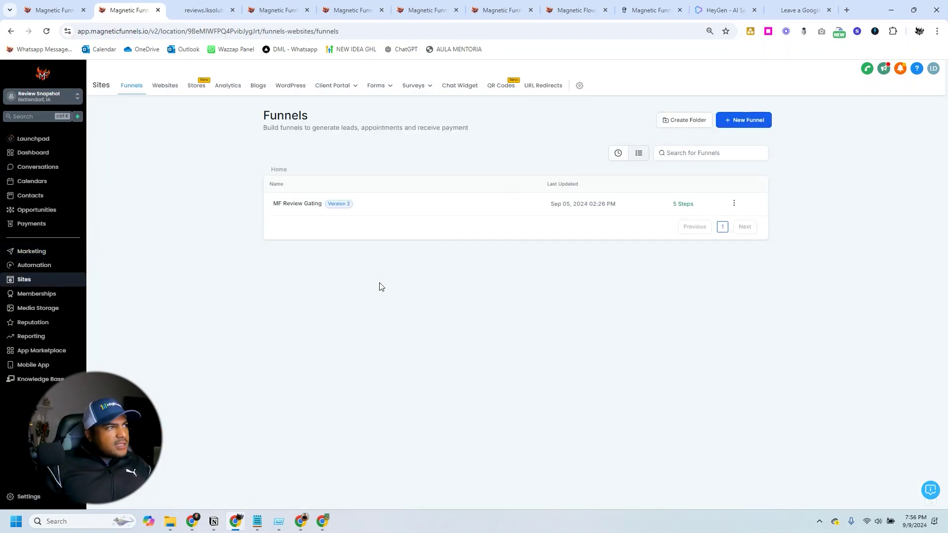
left_click(281, 207)
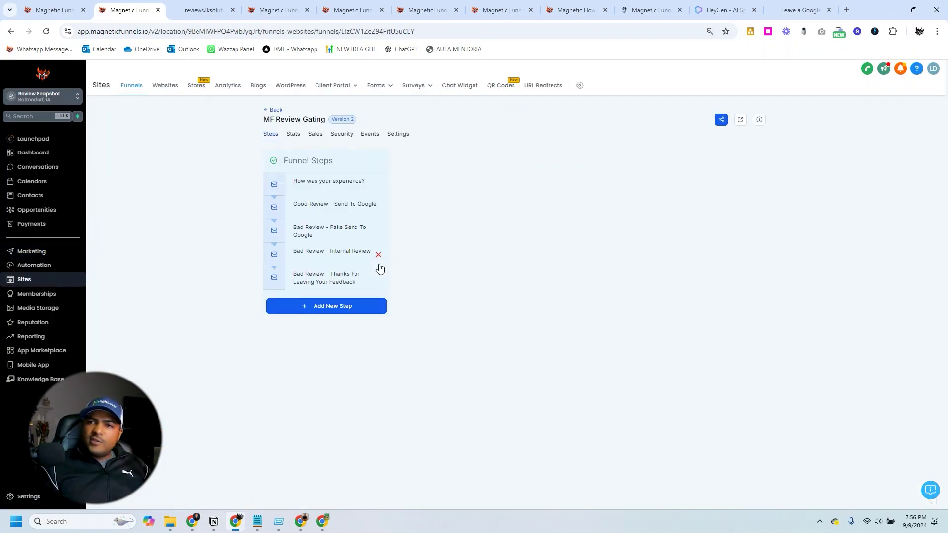